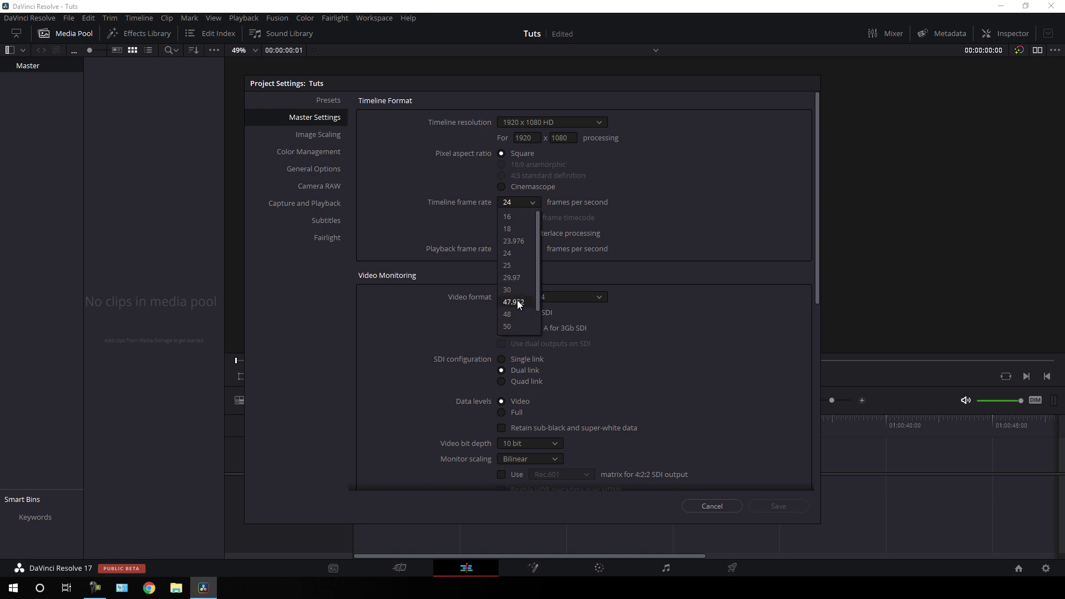
# Set the timeline frame rate to 30 fps in Master Settings and save the project settings.
pyautogui.click(517, 289)
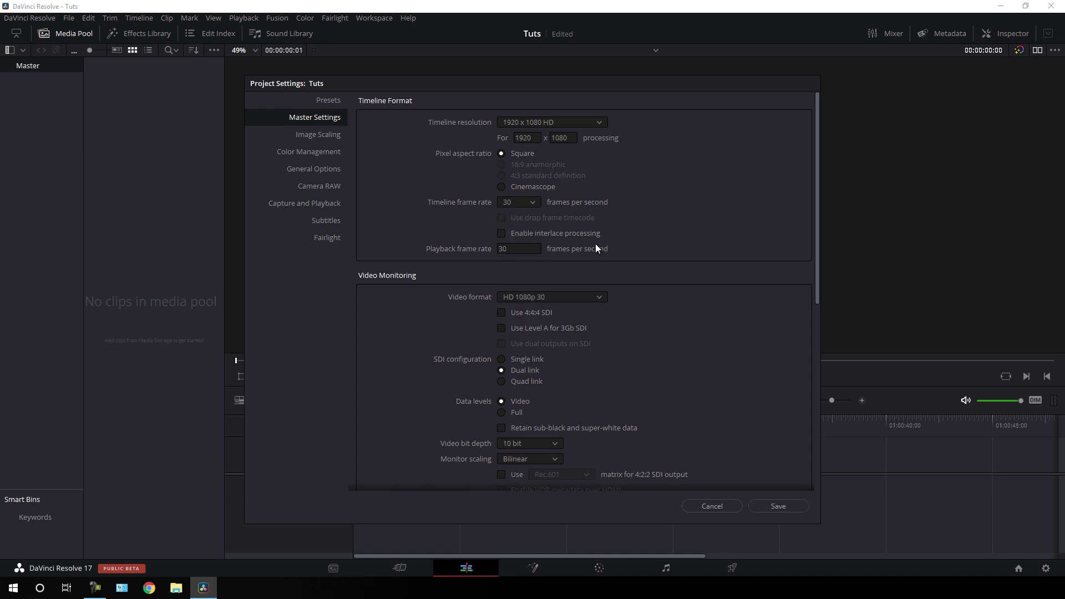
pyautogui.click(533, 204)
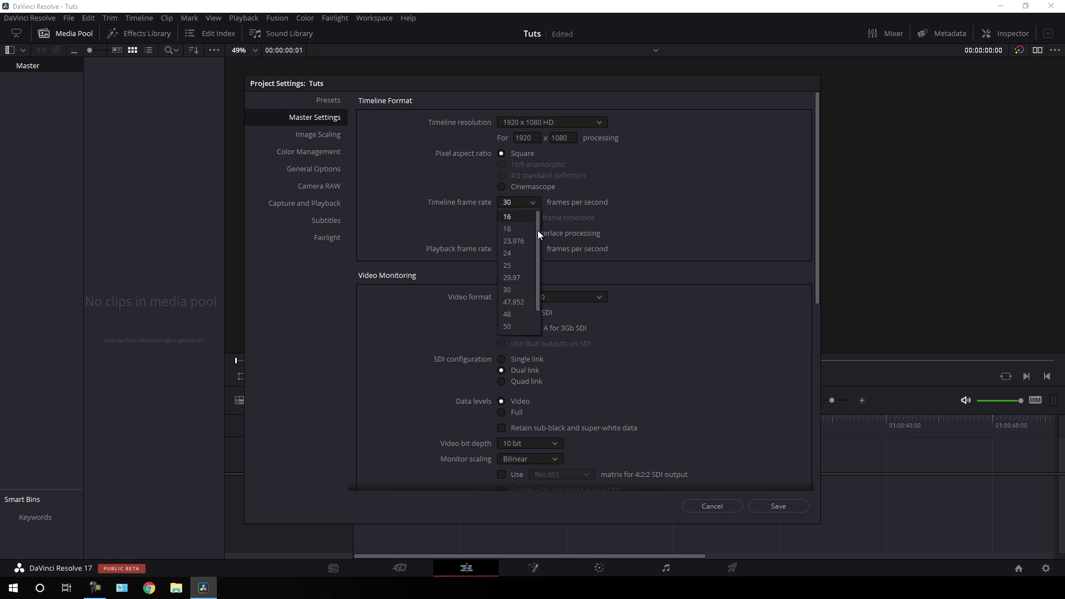
pyautogui.click(618, 236)
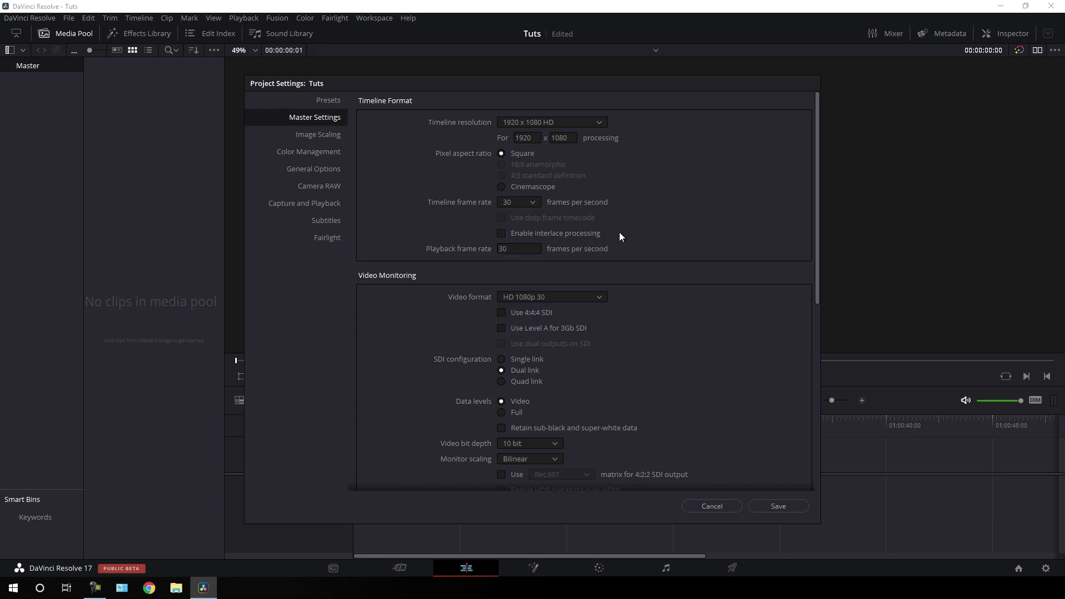
pyautogui.click(791, 514)
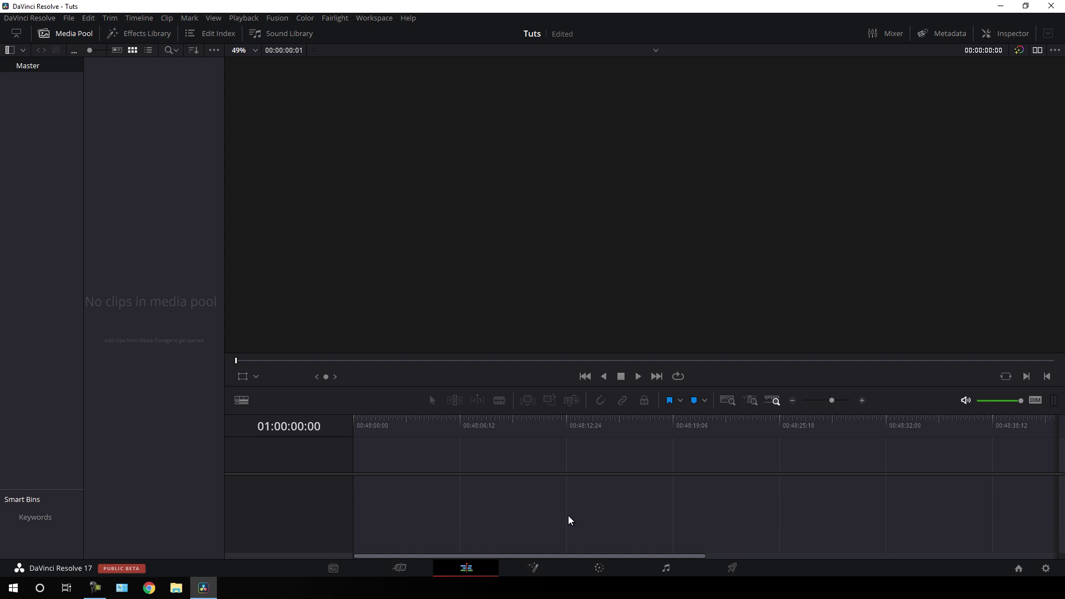
# Create a Fusion Composition clip named 'Fusion', put it on a new timeline, and enter the Fusion page.
pyautogui.rightClick(129, 127)
pyautogui.click(179, 174)
pyautogui.moveTo(589, 295); pyautogui.dragTo(523, 295)
pyautogui.press('BackSpace')
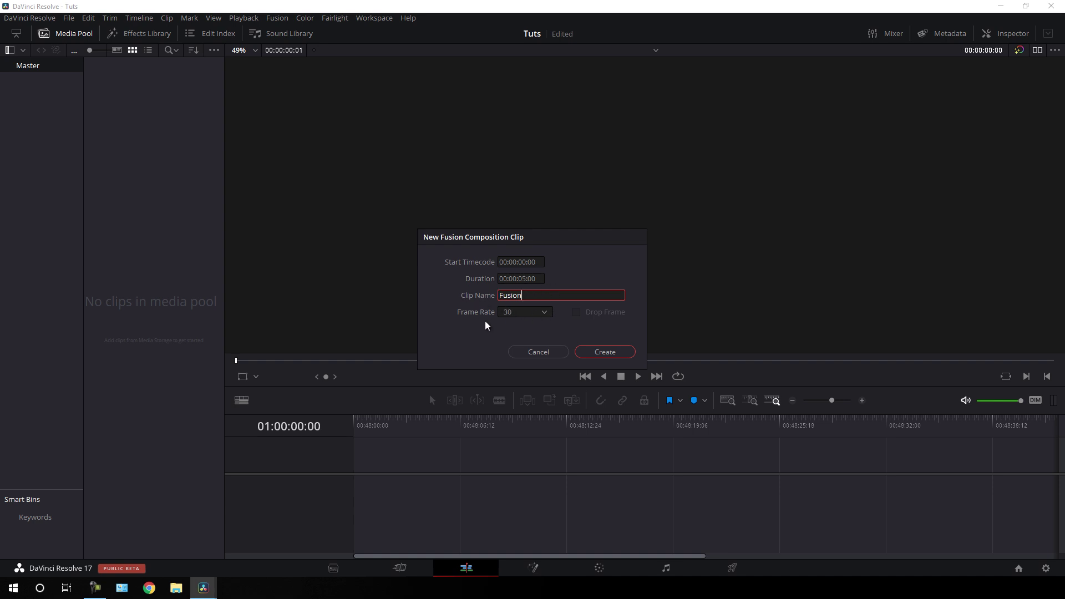
pyautogui.click(597, 352)
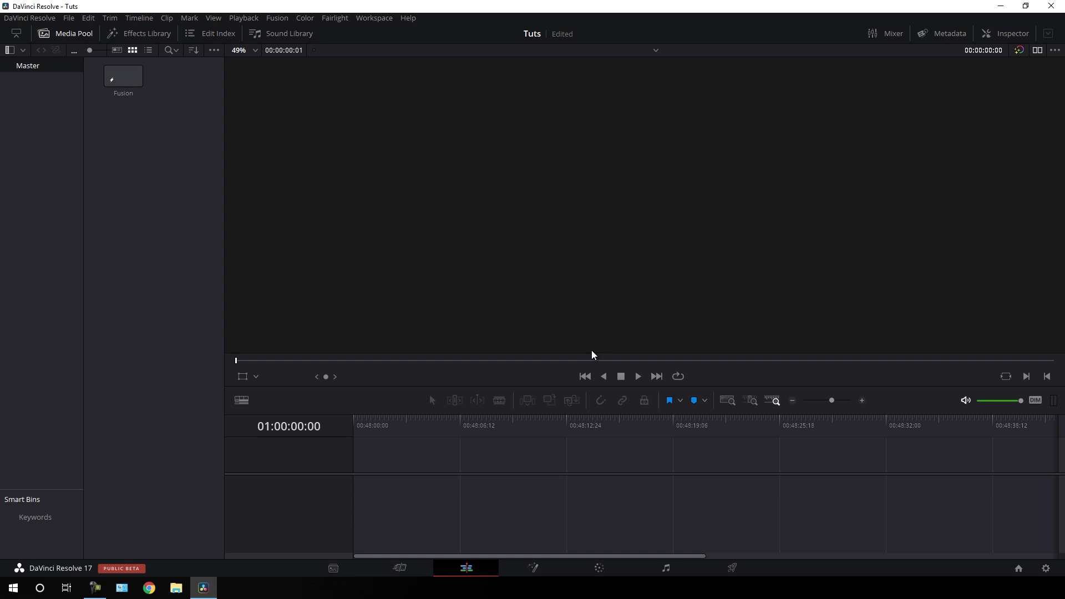
pyautogui.moveTo(124, 76); pyautogui.dragTo(339, 489)
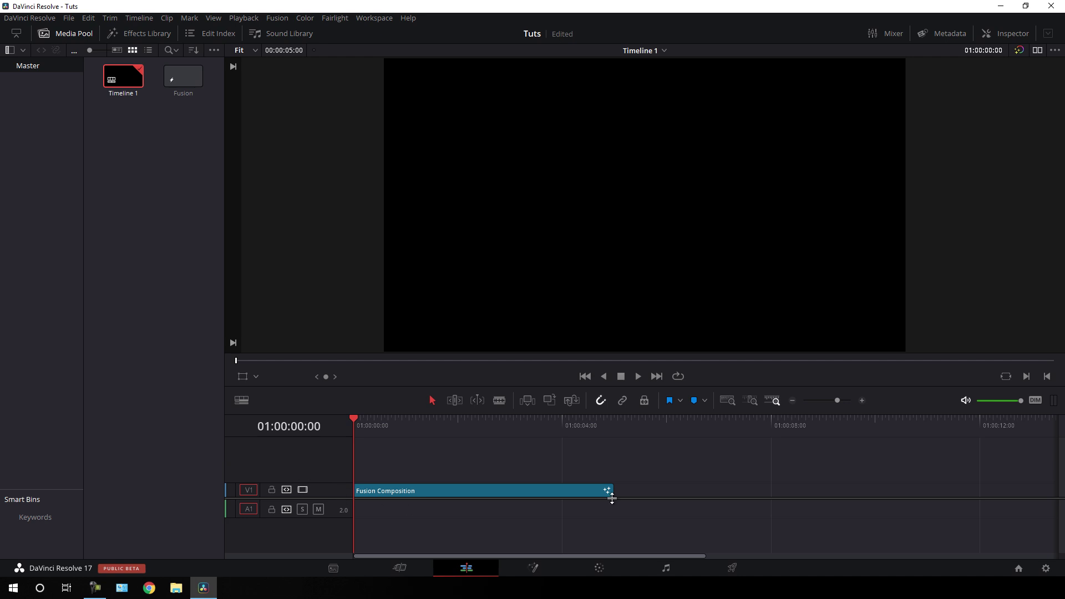
pyautogui.click(536, 570)
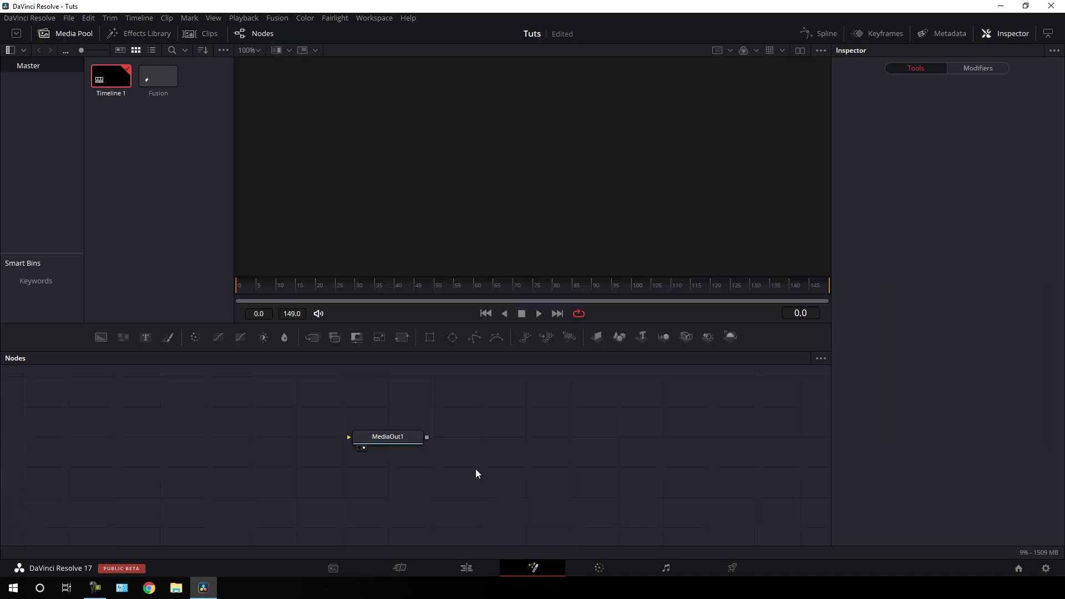
# Add a Text1 node beside MediaOut1, show it in the viewer, and hide the Media Pool.
pyautogui.moveTo(394, 440); pyautogui.dragTo(759, 502)
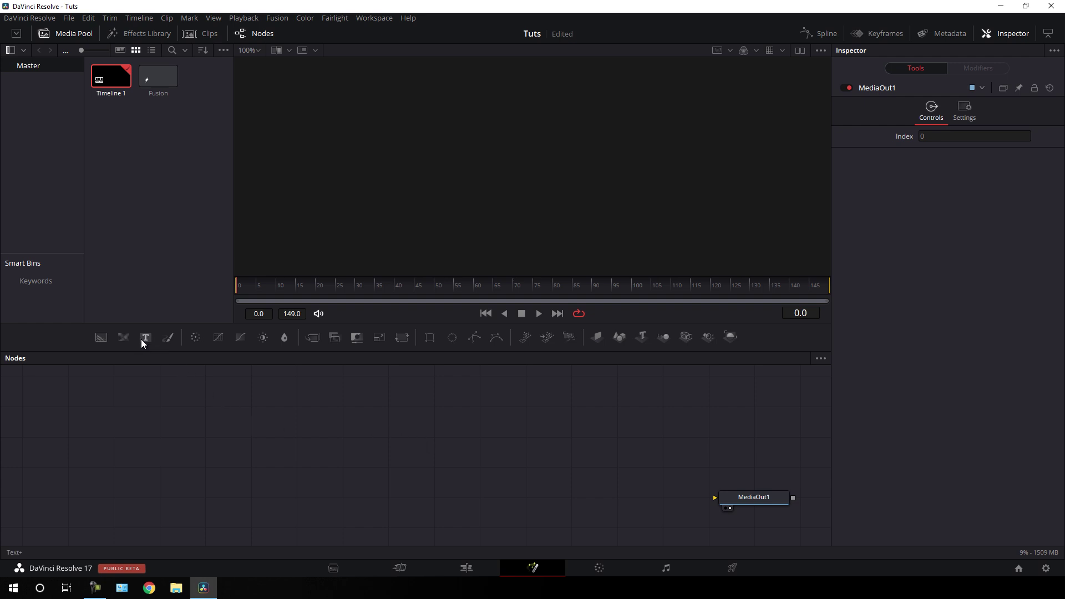
pyautogui.moveTo(145, 338); pyautogui.dragTo(438, 425)
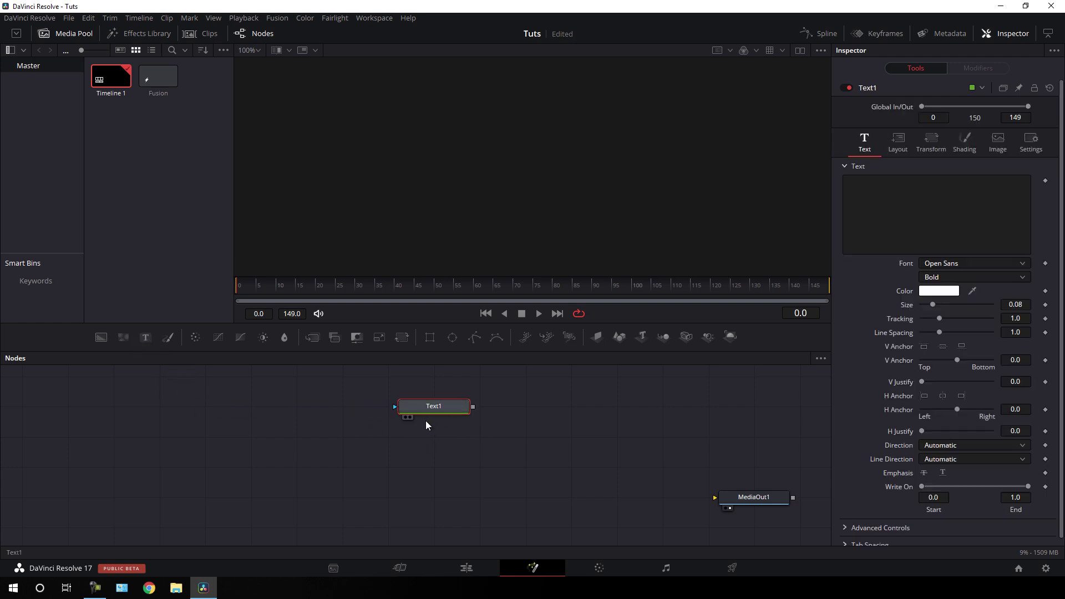
pyautogui.press('1')
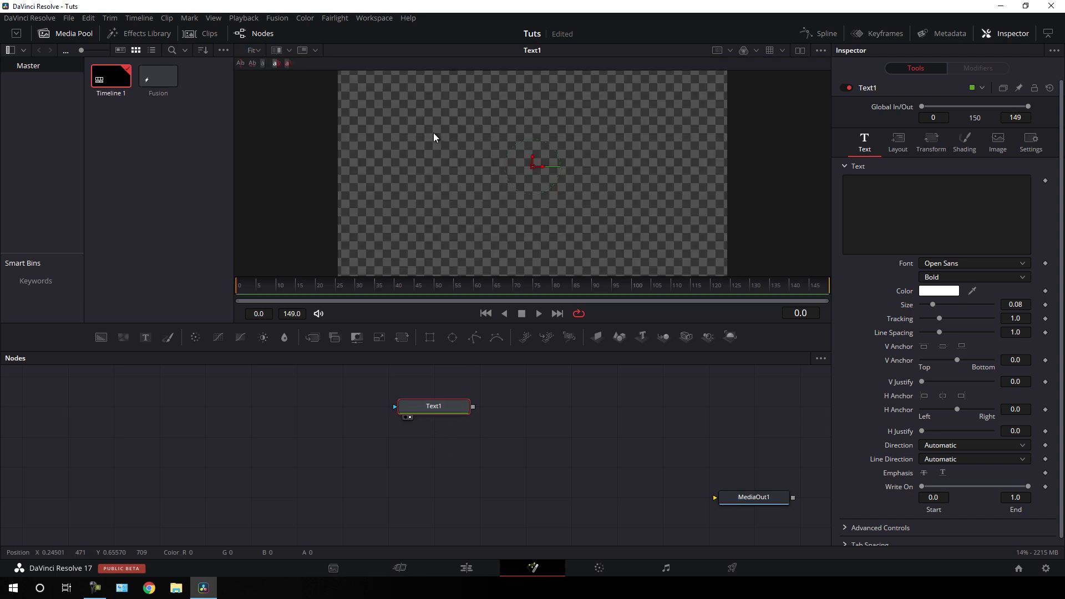
pyautogui.click(68, 35)
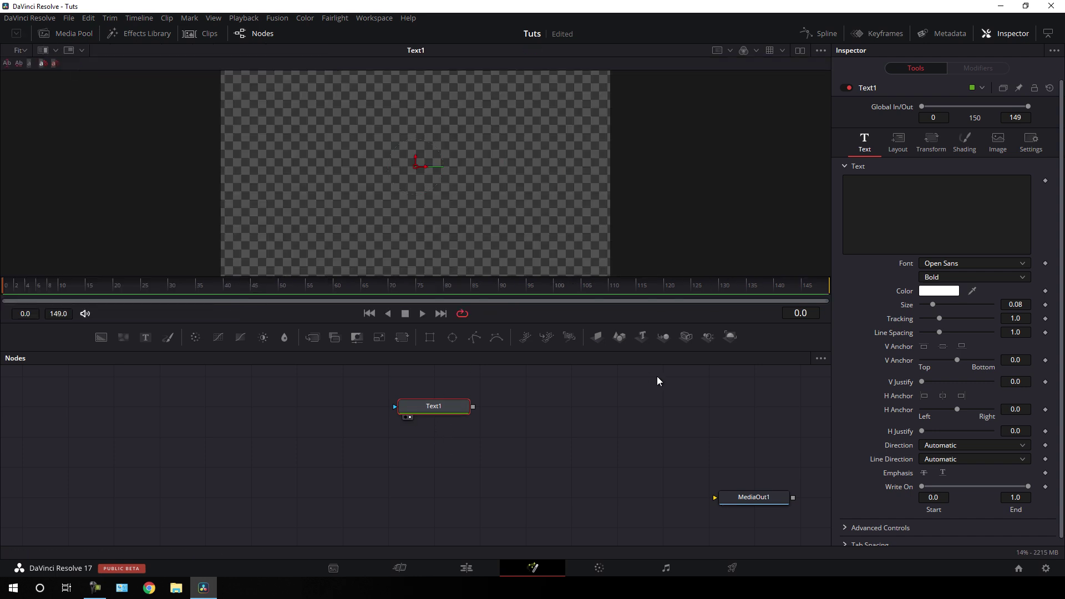
pyautogui.moveTo(444, 408); pyautogui.dragTo(390, 464)
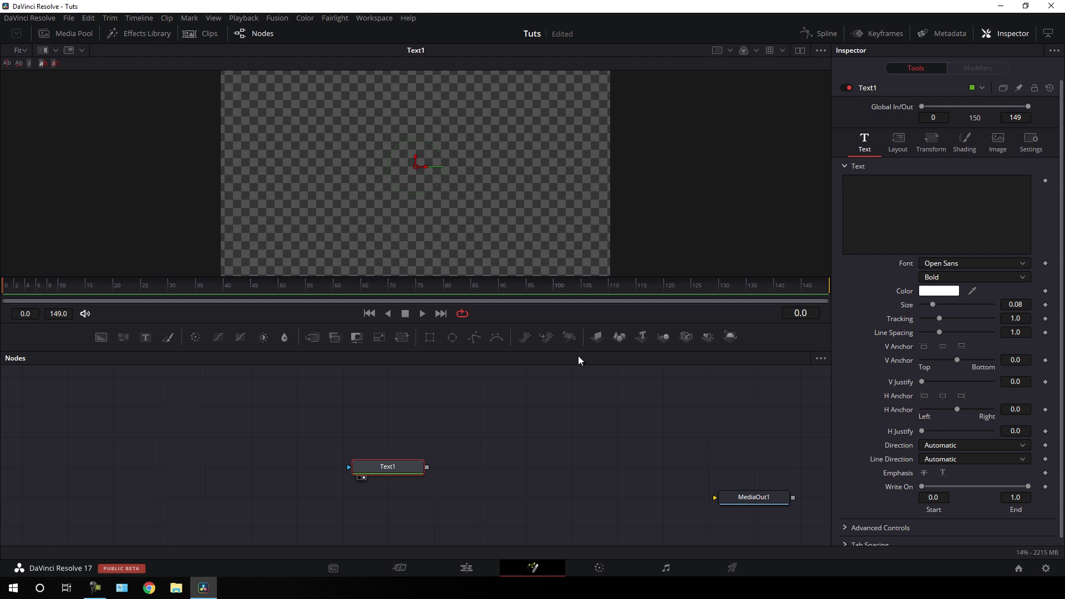
# Enter 'CATE BLACK' as the Text1 title and set its font to Gobold.
pyautogui.click(866, 194)
pyautogui.write('CATE')
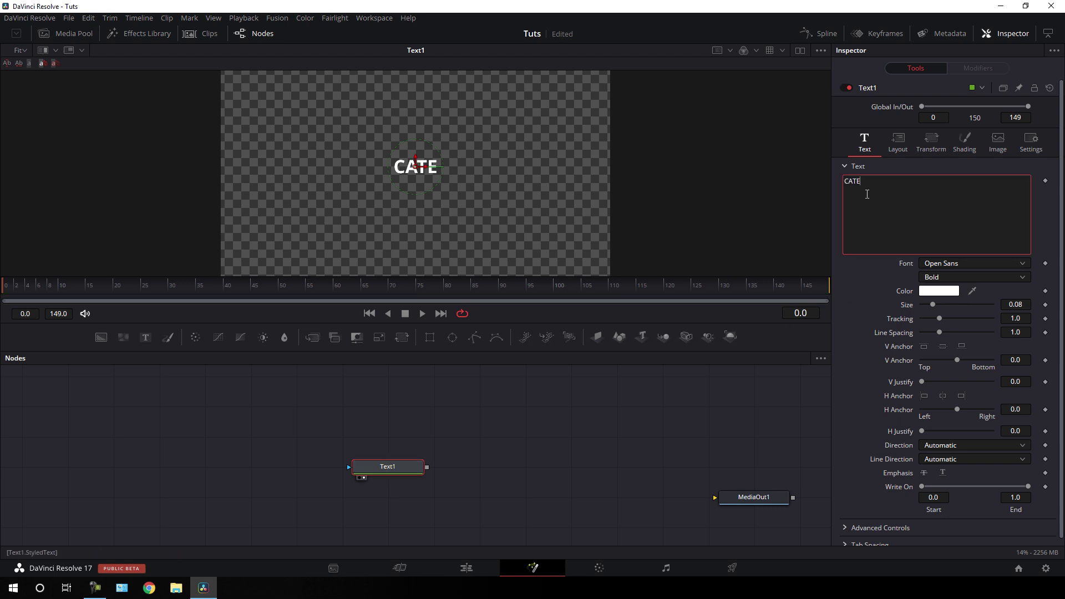
pyautogui.write(' BLACK')
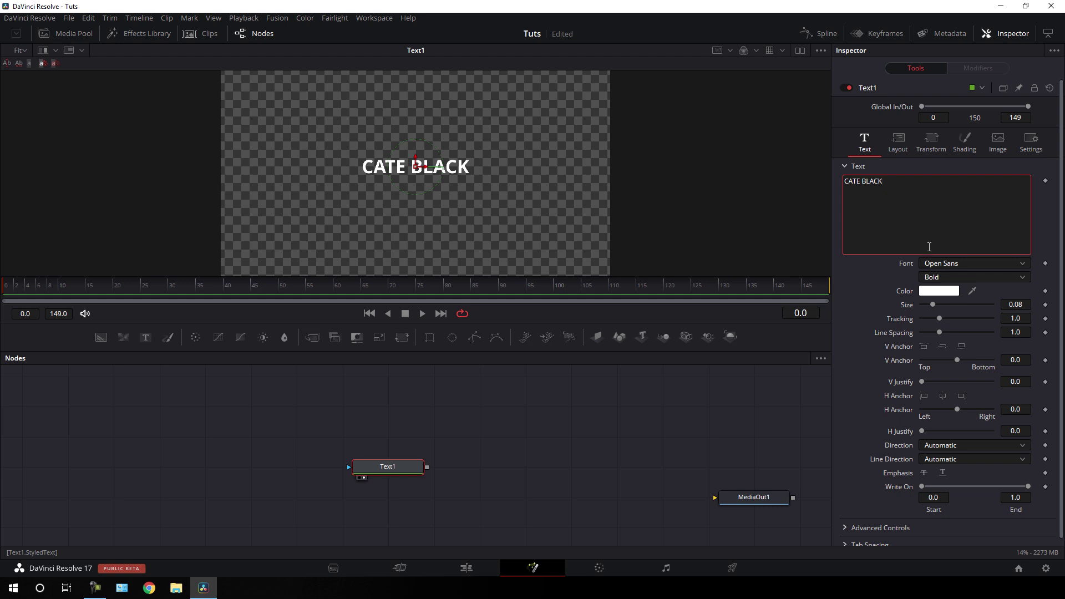
pyautogui.click(939, 264)
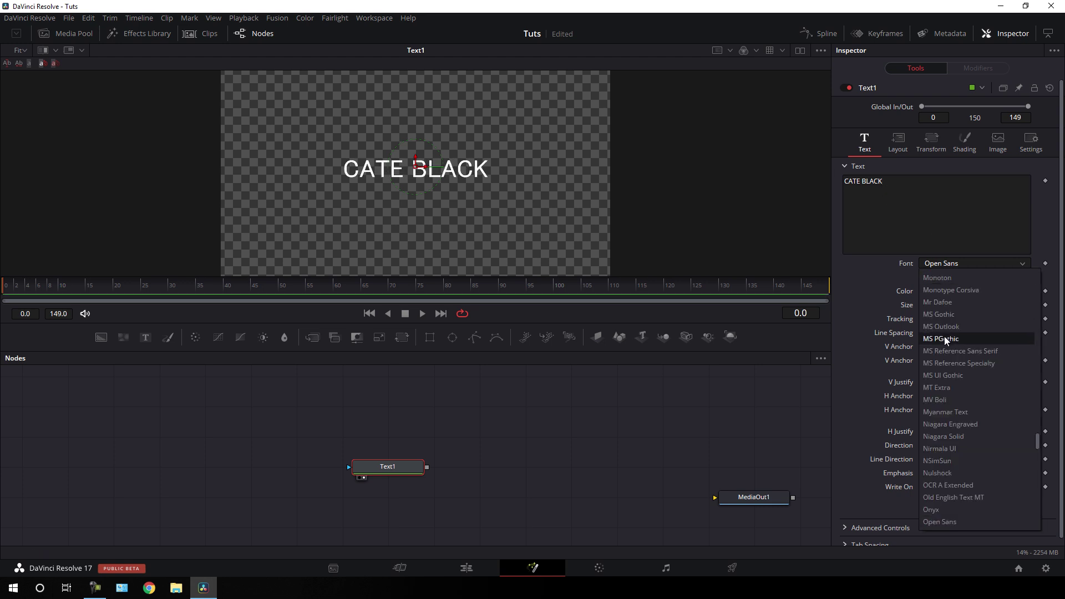
pyautogui.scroll(15, 944, 336)
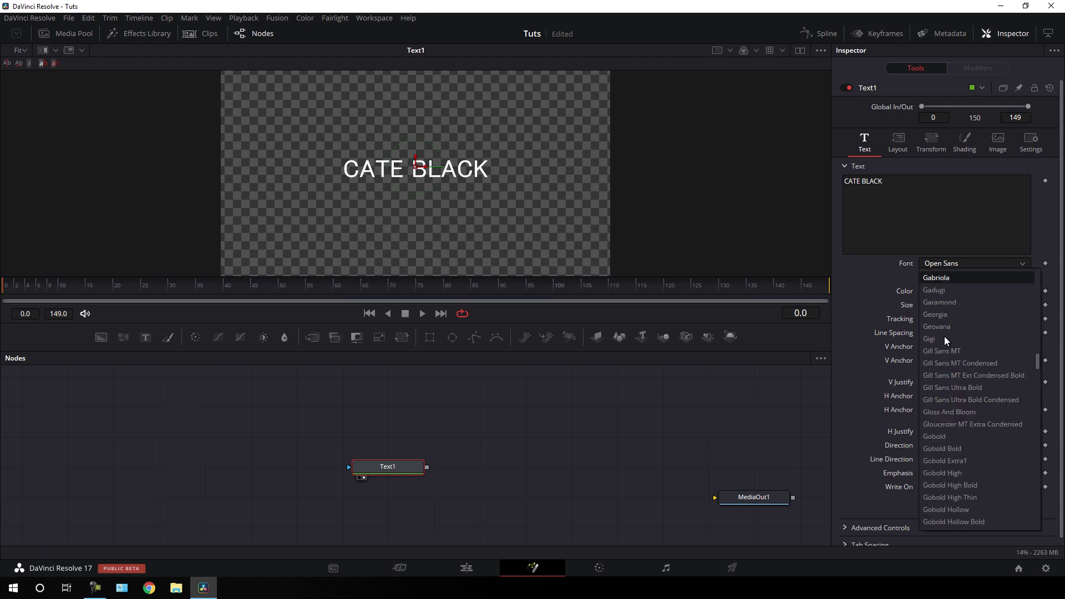
pyautogui.click(940, 438)
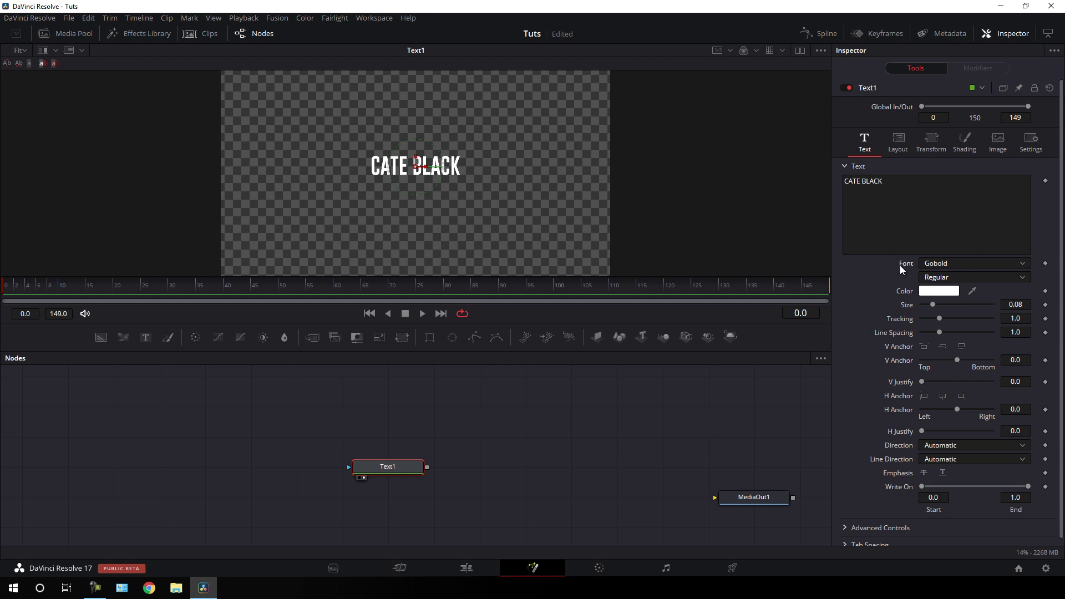
# Set the title size to 0.16.
pyautogui.moveTo(933, 305); pyautogui.dragTo(945, 313)
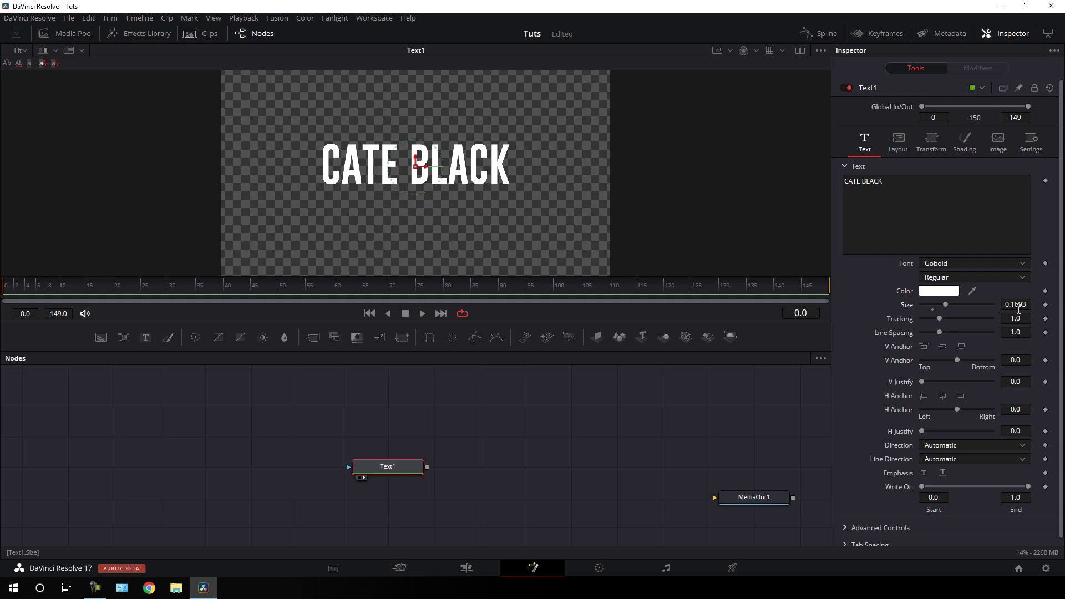
pyautogui.click(1017, 308)
pyautogui.write('0.16')
pyautogui.press('Return')
pyautogui.click(1015, 318)
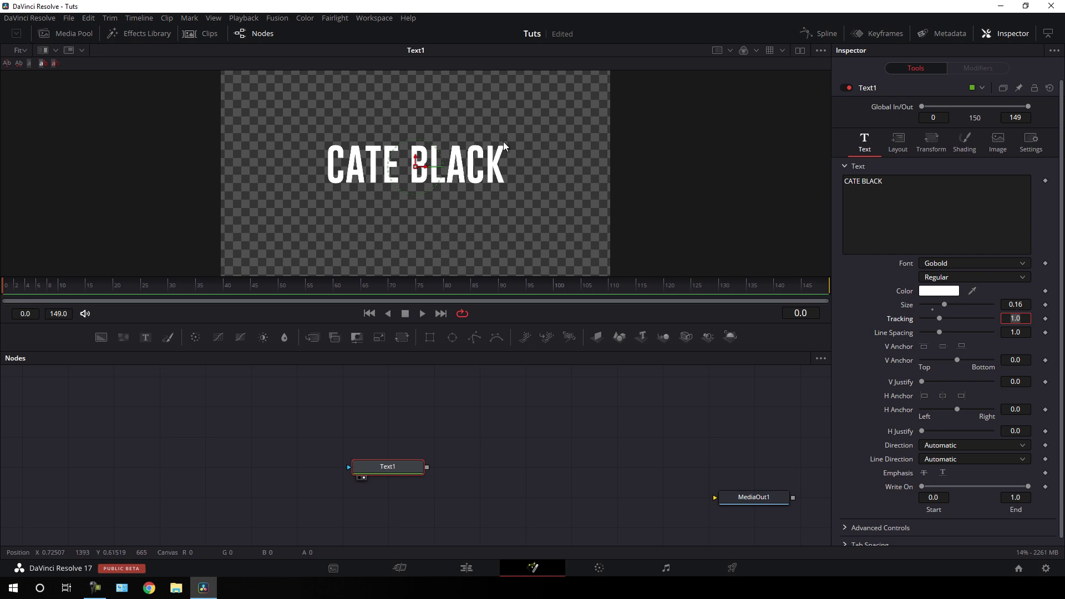
# Show safe-area guides, recentre the title in the viewer, and add a Background node.
pyautogui.rightClick(455, 118)
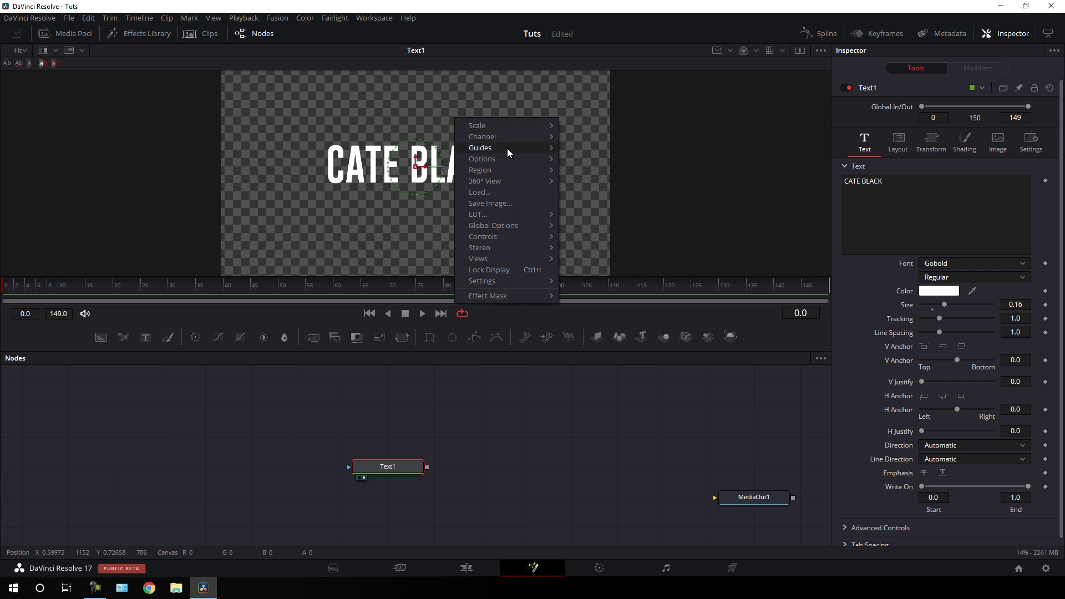
pyautogui.moveTo(482, 148)
pyautogui.click(599, 151)
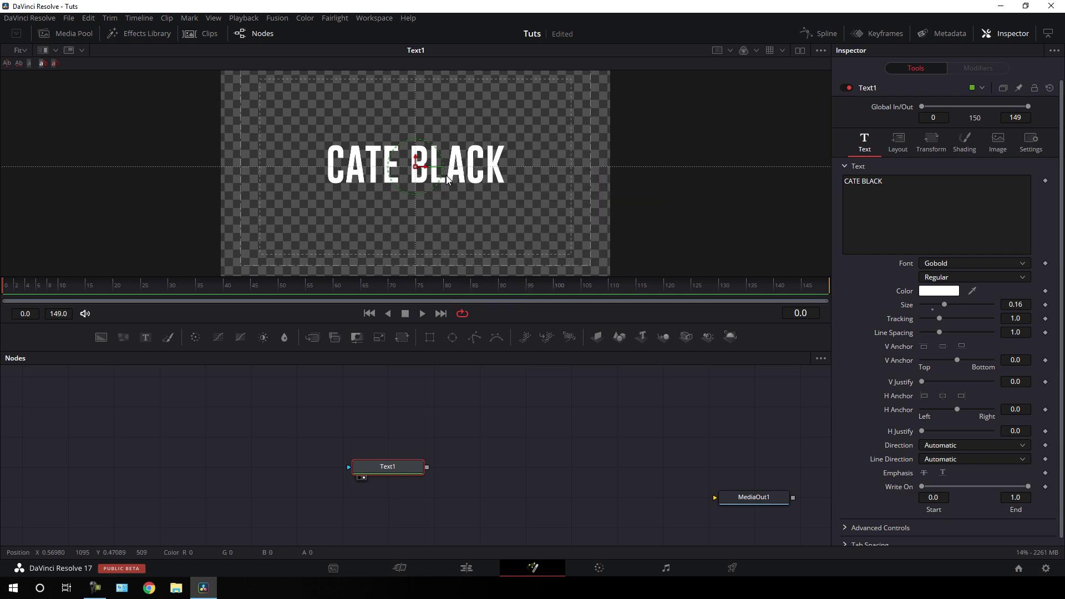
pyautogui.scroll(2, 445, 175)
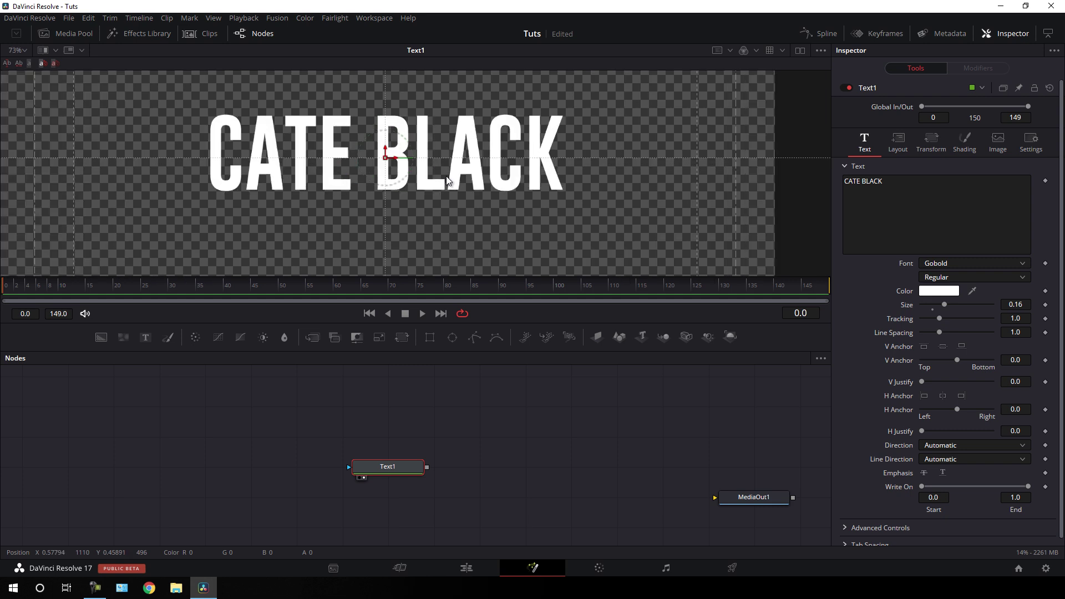
pyautogui.moveTo(441, 125); pyautogui.dragTo(460, 128)
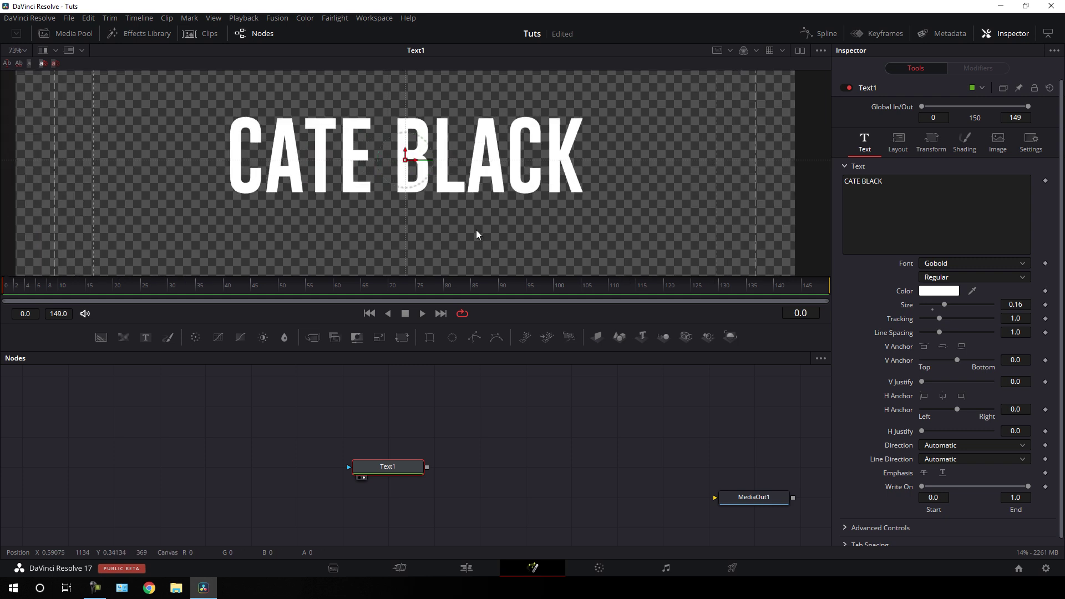
pyautogui.click(487, 422)
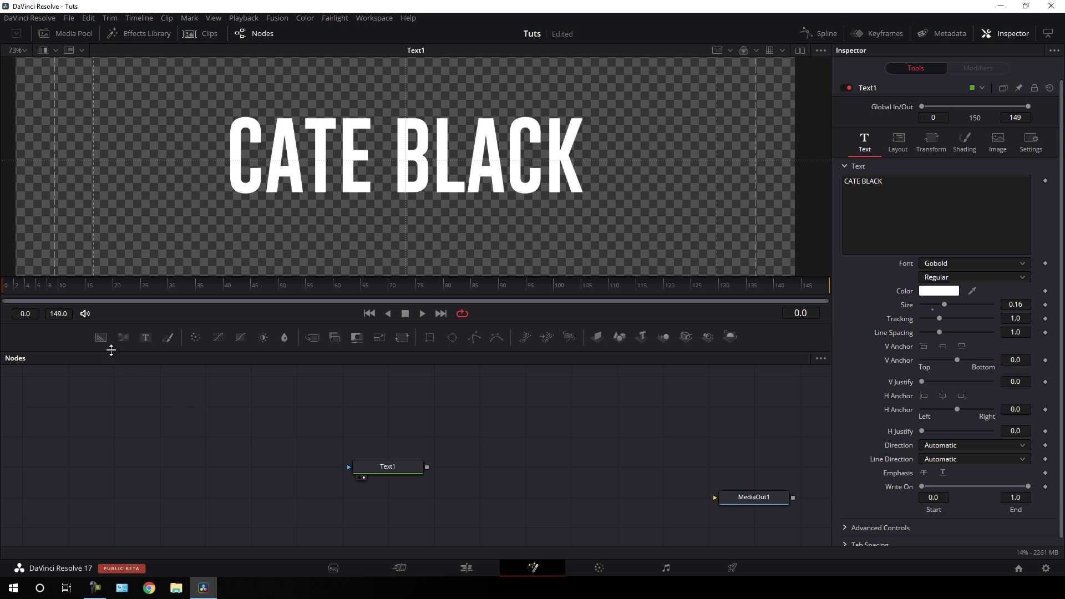
pyautogui.moveTo(101, 337); pyautogui.dragTo(421, 176)
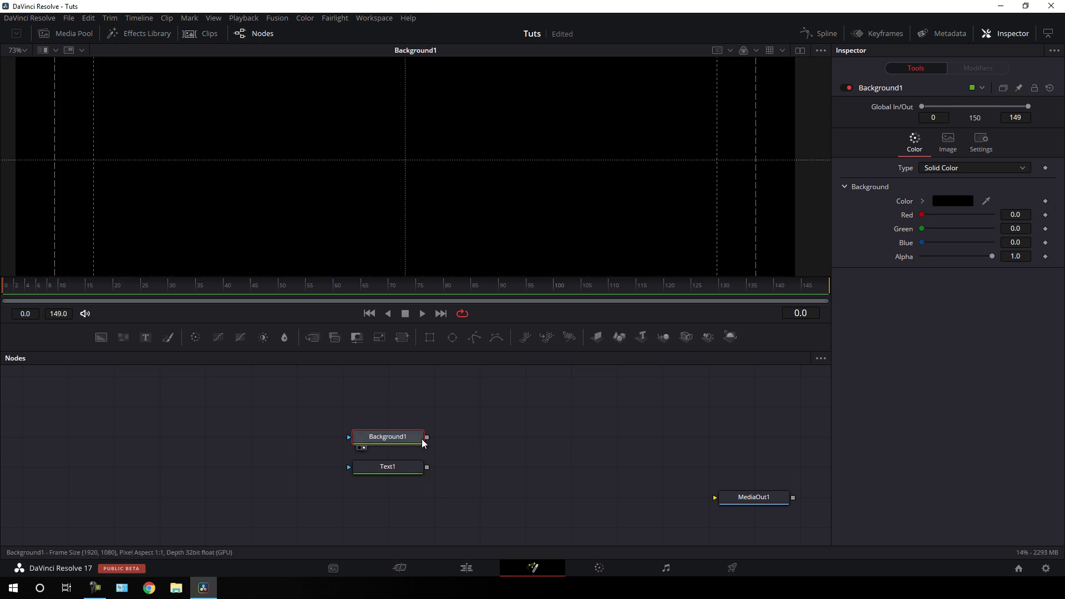
# Rename the background node to 'Shape'.
pyautogui.press('F2')
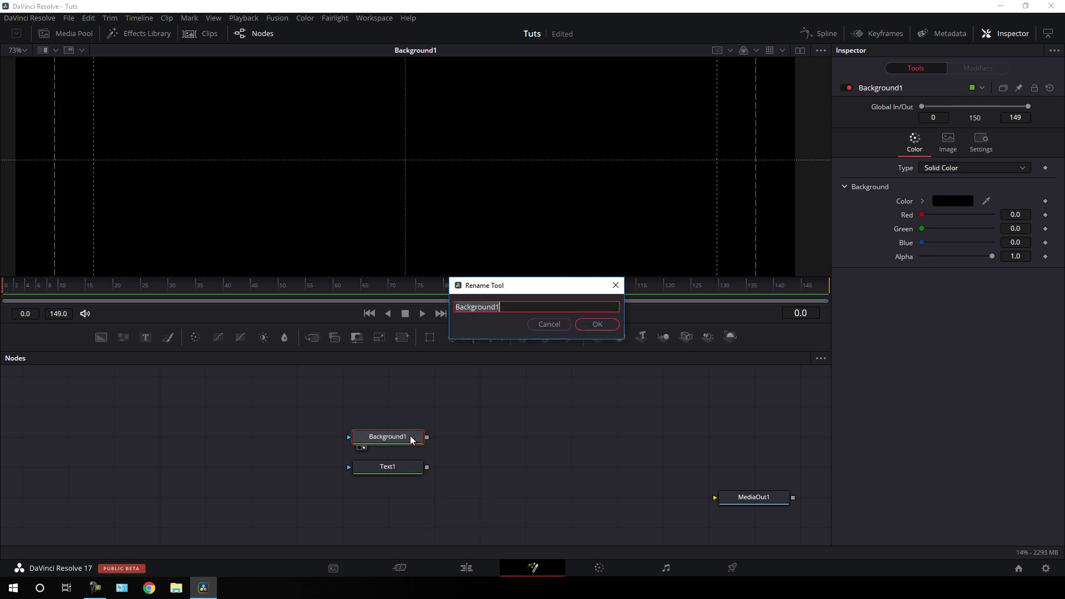
pyautogui.press('BackSpace')
pyautogui.write('Shape')
pyautogui.click(596, 325)
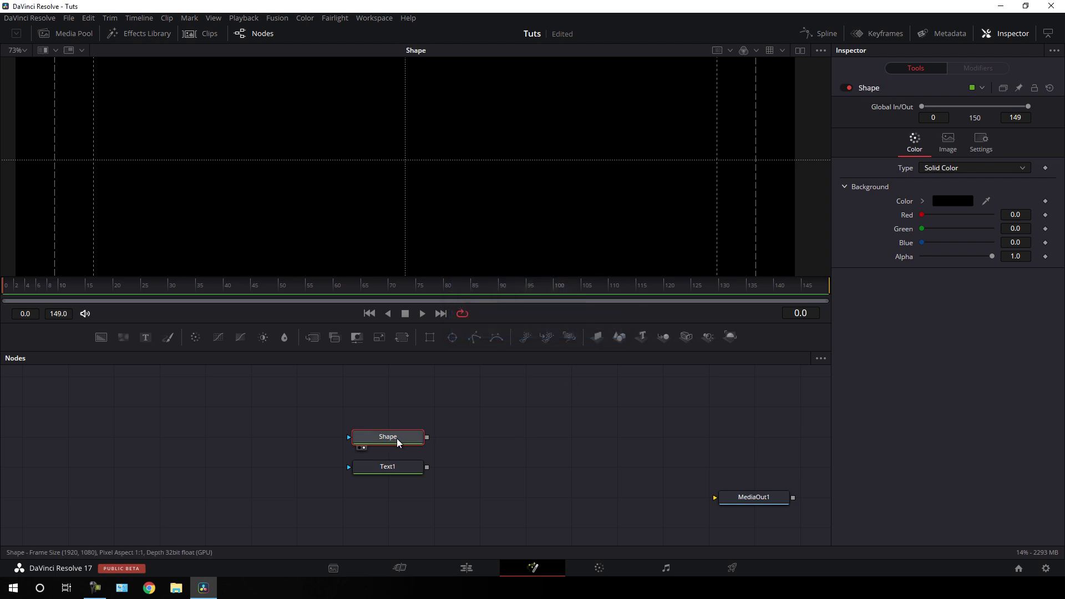
# Add a Rectangle1 mask to Shape and set its height to 0.08.
pyautogui.click(430, 343)
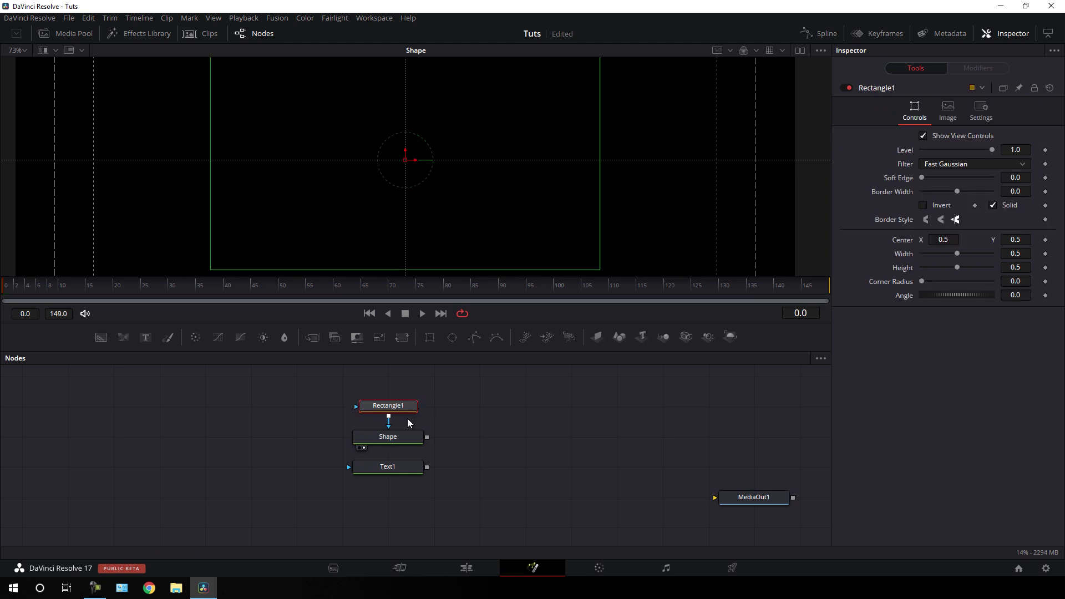
pyautogui.moveTo(403, 409); pyautogui.dragTo(307, 439)
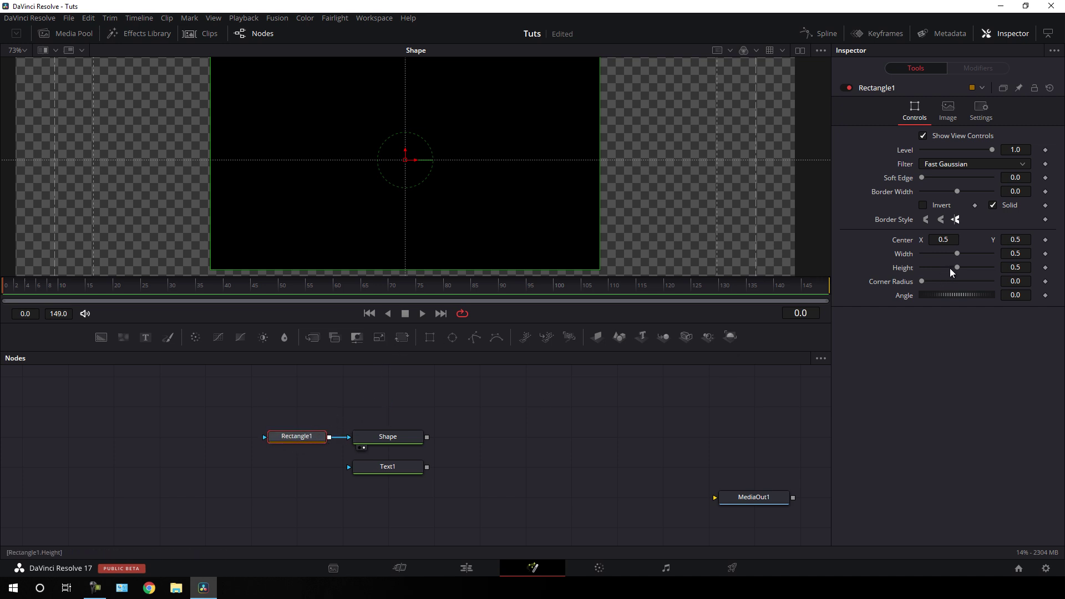
pyautogui.moveTo(956, 267); pyautogui.dragTo(927, 264)
pyautogui.click(1019, 267)
pyautogui.press('BackSpace')
pyautogui.write('0.08')
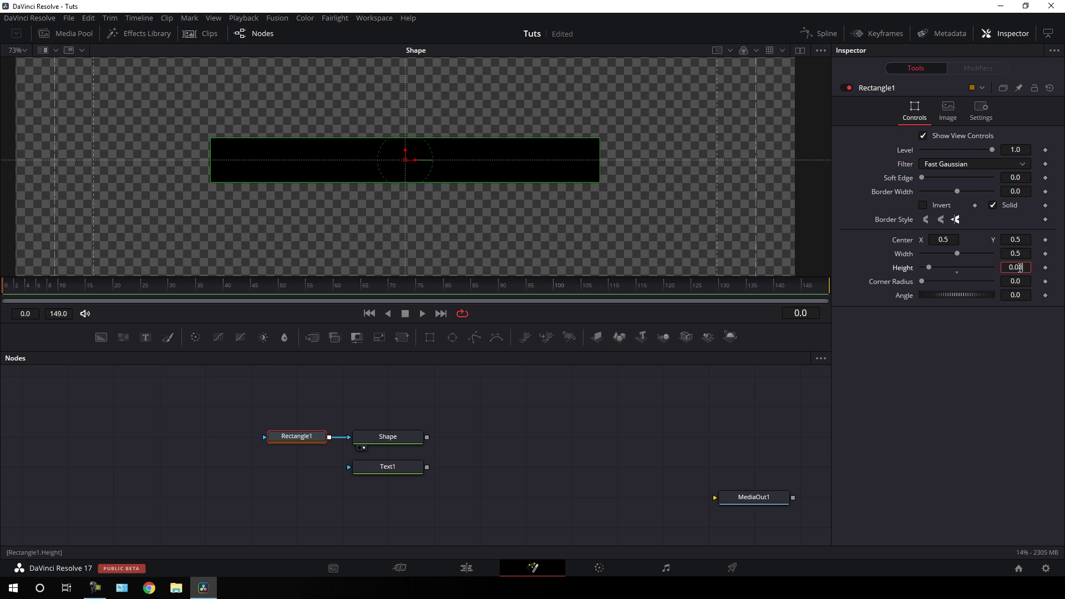
pyautogui.press('Tab')
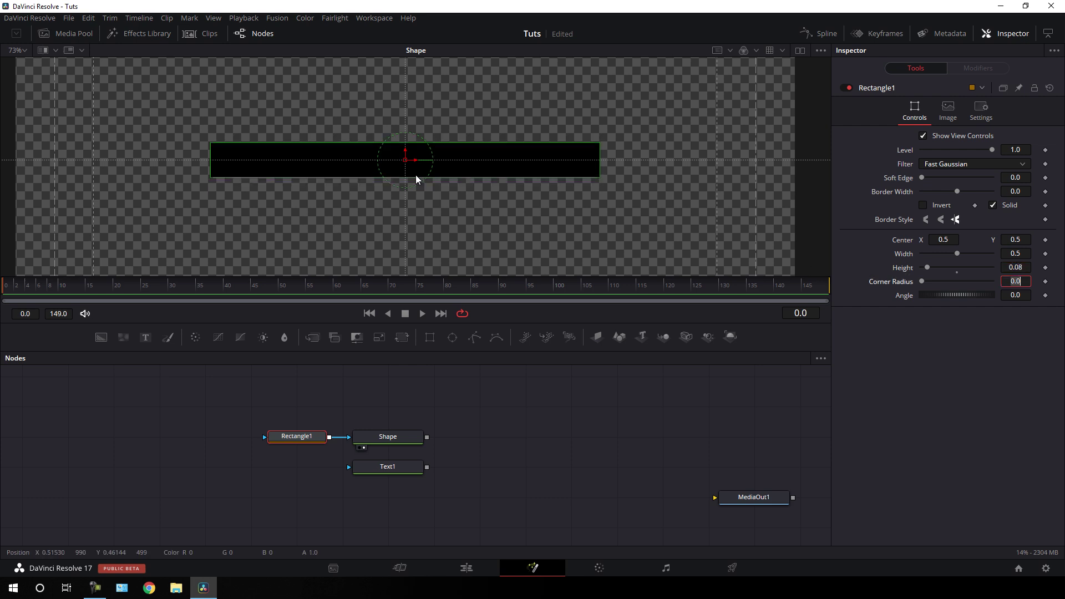
pyautogui.click(392, 418)
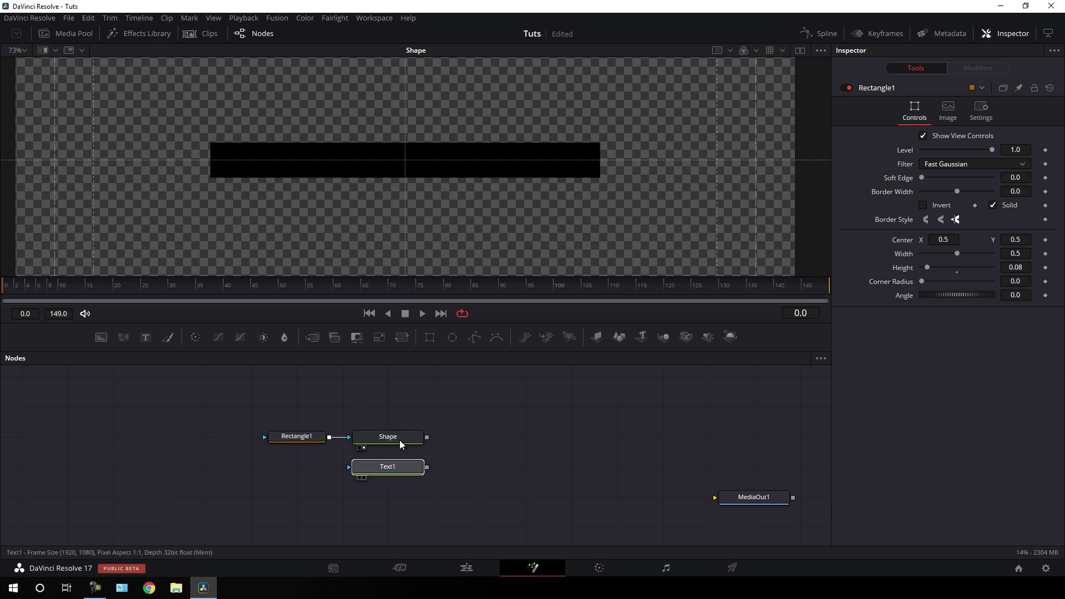
pyautogui.press('1')
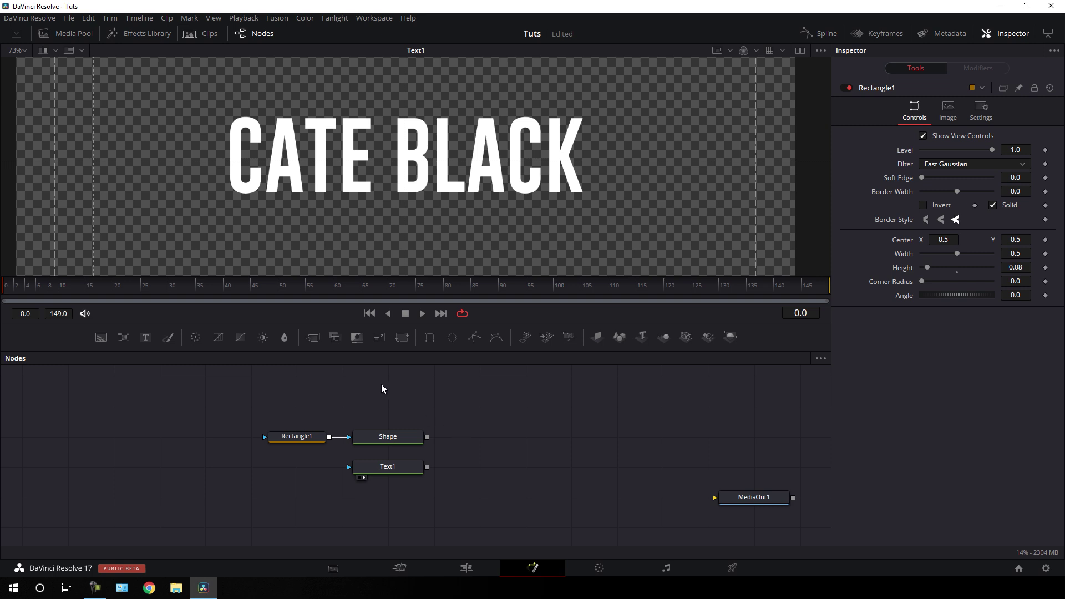
# Merge Text1 over Shape in Merge1 and move the rectangle bar down beneath the title.
pyautogui.moveTo(314, 340); pyautogui.dragTo(506, 442)
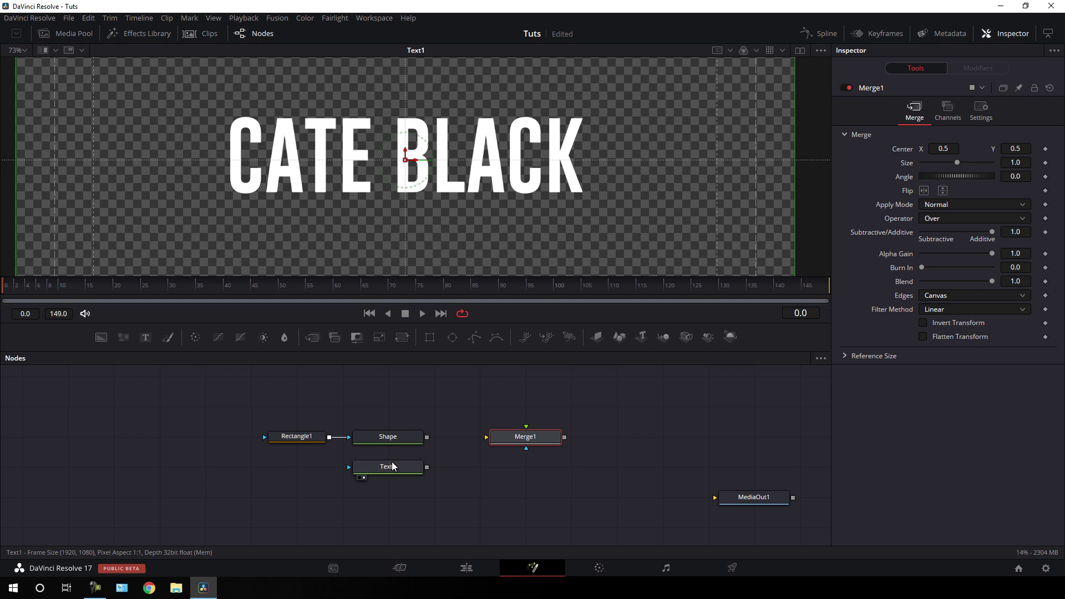
pyautogui.moveTo(486, 437); pyautogui.dragTo(427, 467)
pyautogui.moveTo(525, 426); pyautogui.dragTo(410, 440)
pyautogui.moveTo(526, 438); pyautogui.dragTo(480, 178)
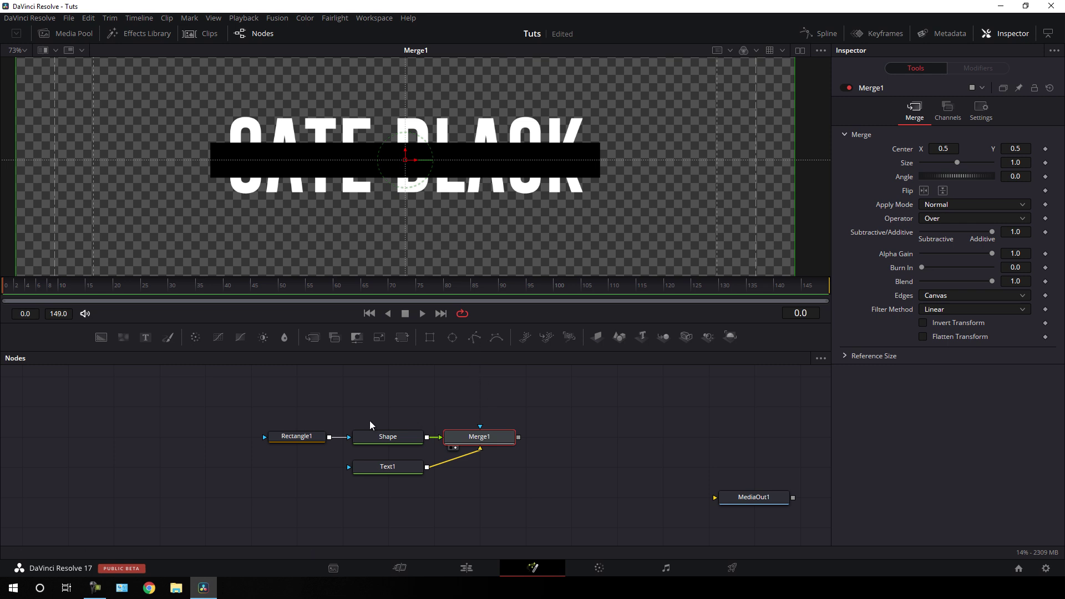
pyautogui.click(295, 437)
pyautogui.moveTo(408, 151); pyautogui.dragTo(407, 211)
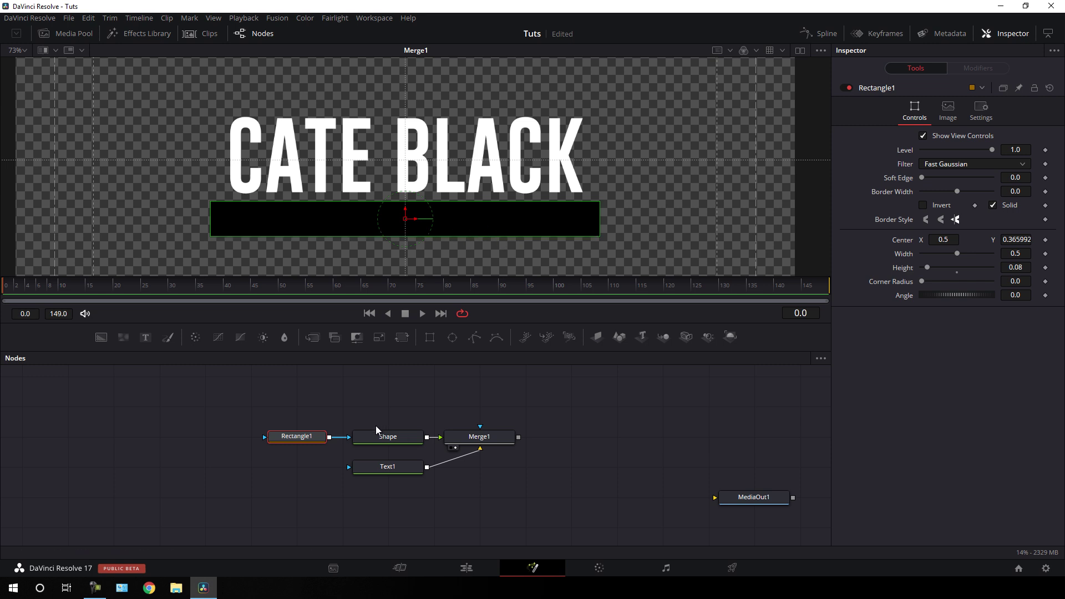
pyautogui.click(408, 440)
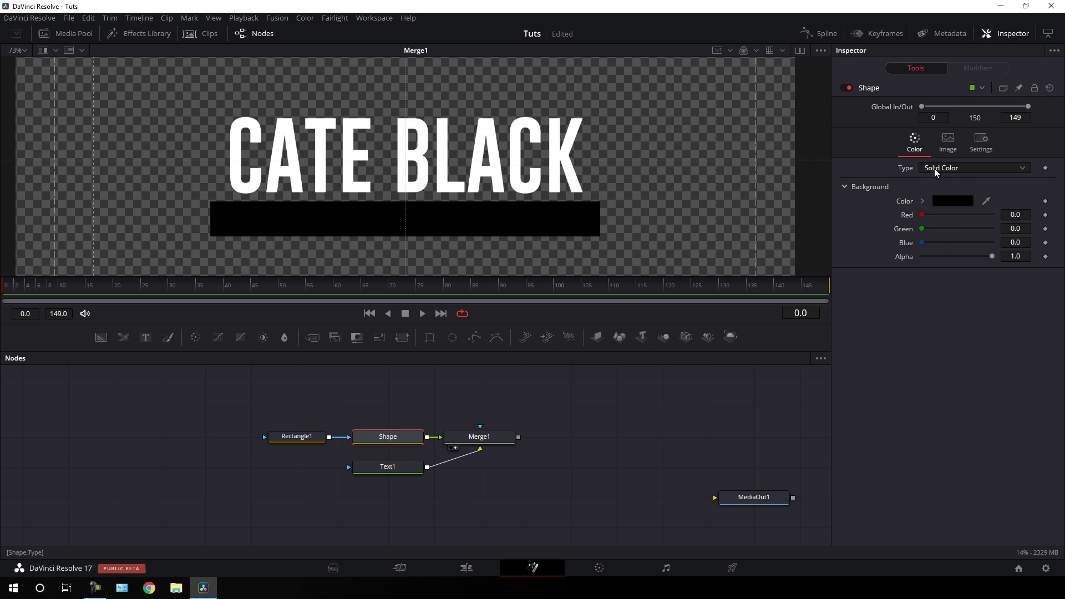
# Change Shape's fill to a gradient with a magenta left colour stop.
pyautogui.click(953, 170)
pyautogui.click(937, 231)
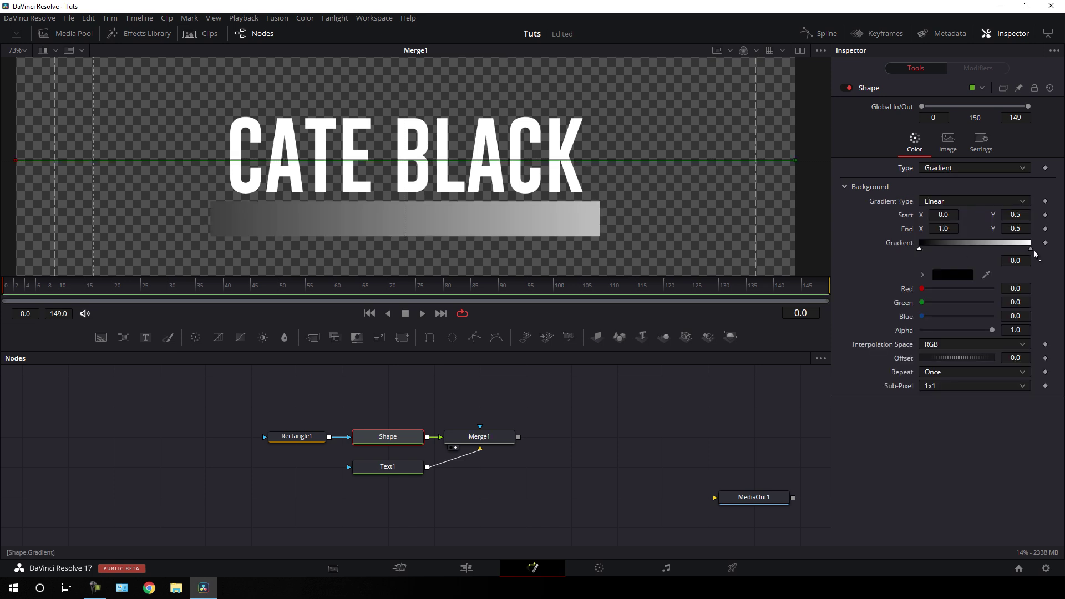
pyautogui.moveTo(920, 251); pyautogui.dragTo(920, 253)
pyautogui.click(947, 276)
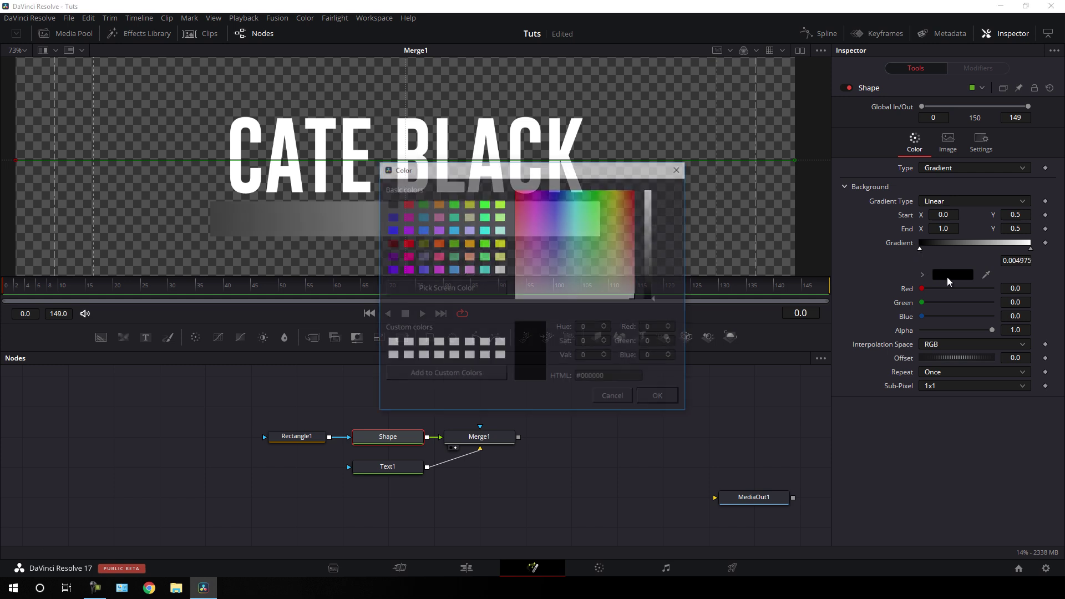
pyautogui.click(407, 271)
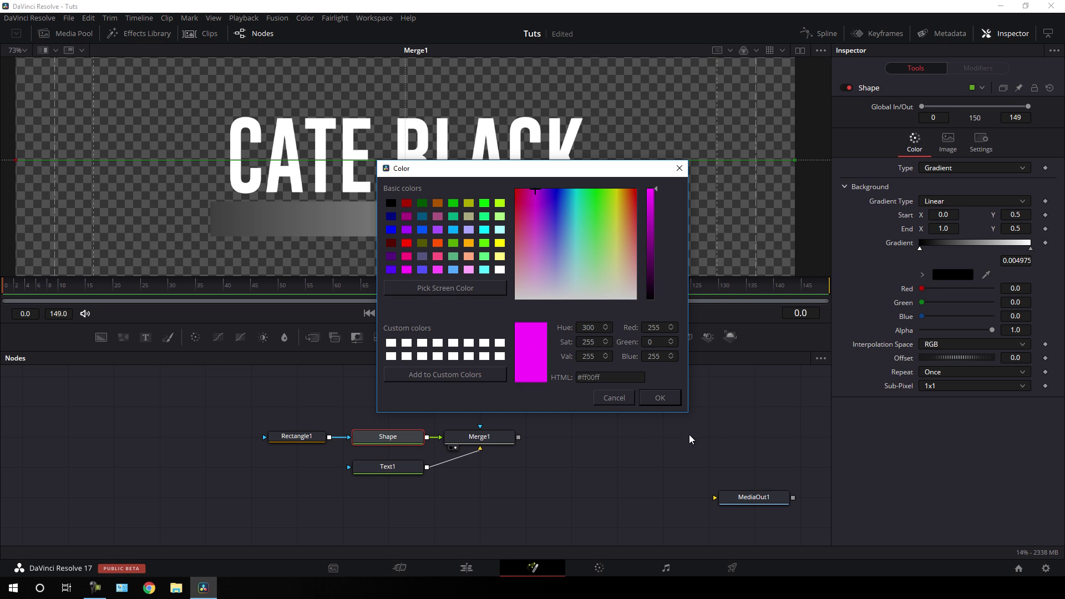
pyautogui.click(668, 400)
# Set the gradient's right colour stop to red.
pyautogui.click(1030, 248)
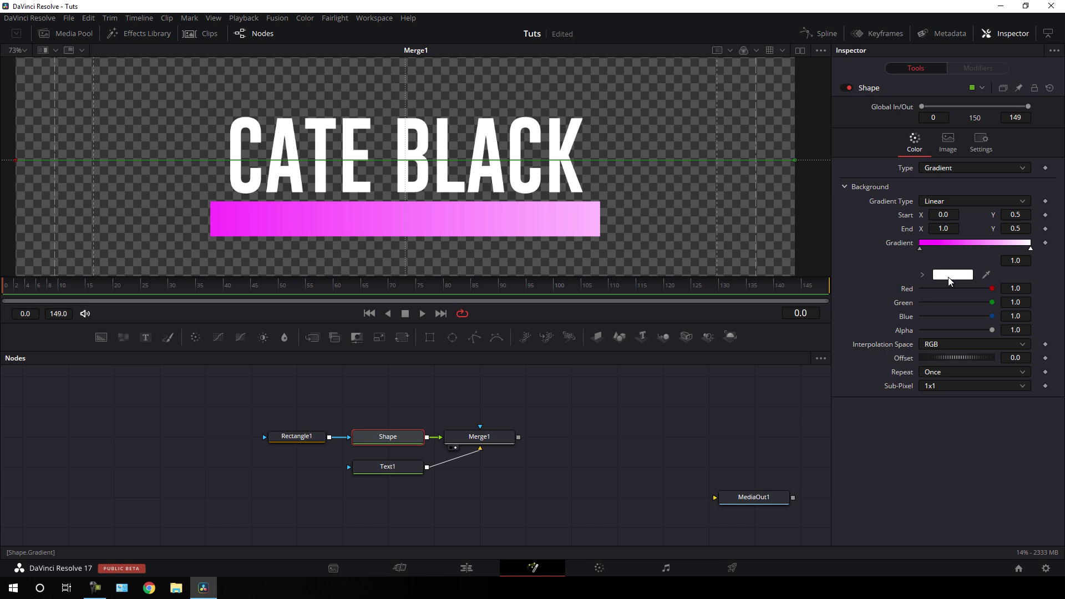
pyautogui.click(950, 278)
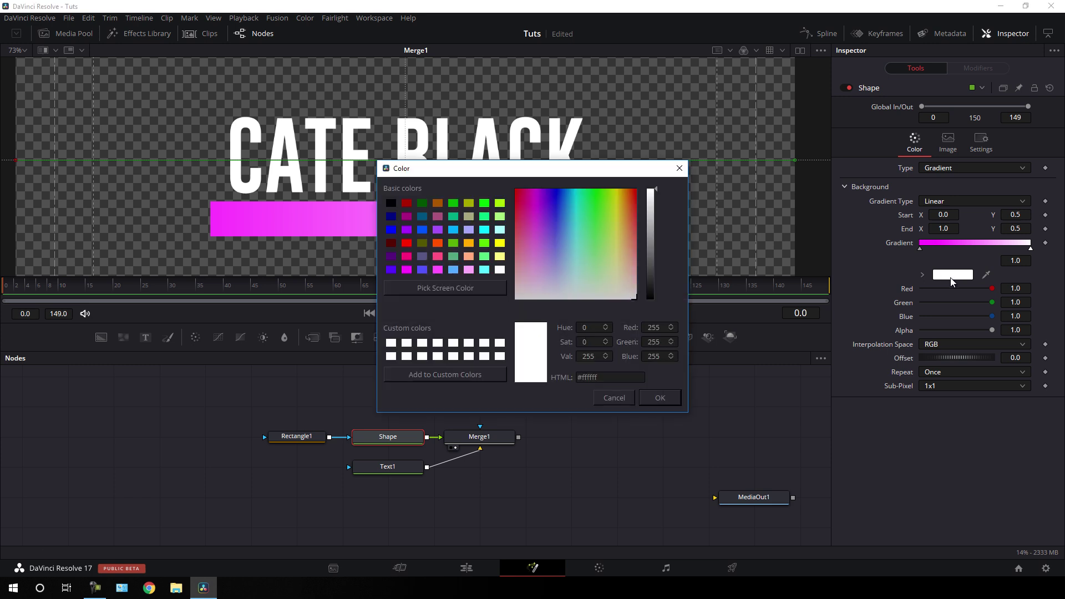
pyautogui.click(406, 244)
pyautogui.click(660, 398)
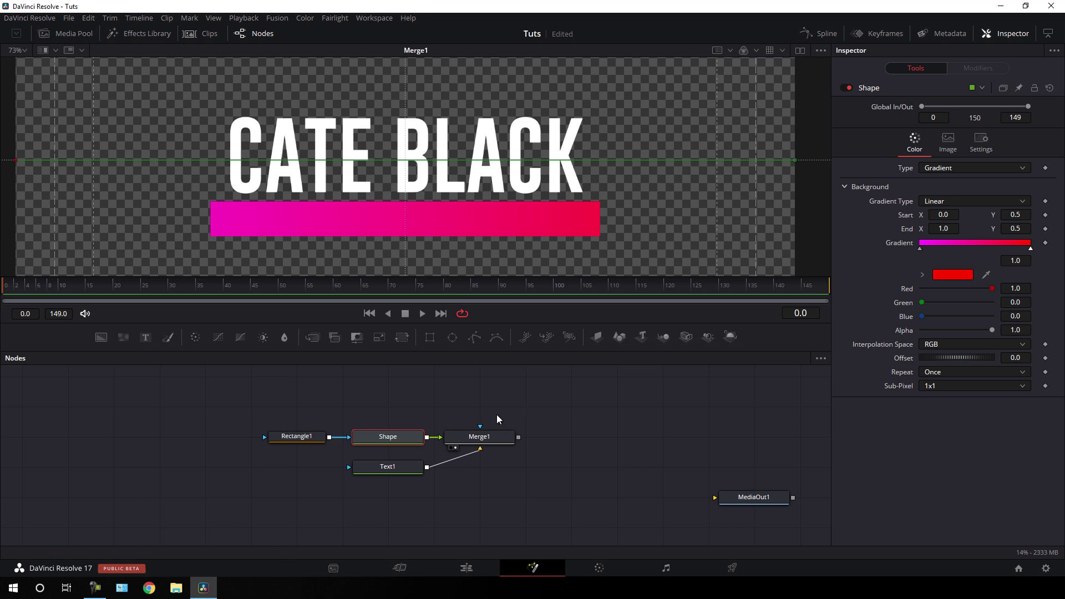
# Clear the node selection in the node graph once the gradient bar is done.
pyautogui.click(497, 414)
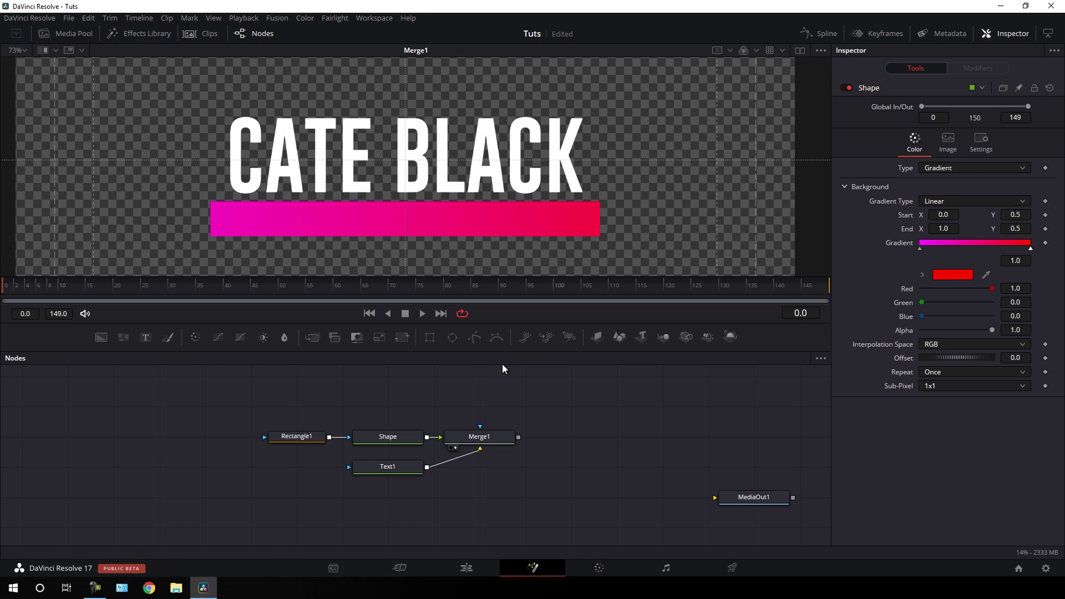
# Add a Text2 node and merge it over Merge1's output through Merge2, placed above Merge1.
pyautogui.moveTo(276, 368); pyautogui.dragTo(222, 391)
pyautogui.moveTo(148, 339); pyautogui.dragTo(340, 431)
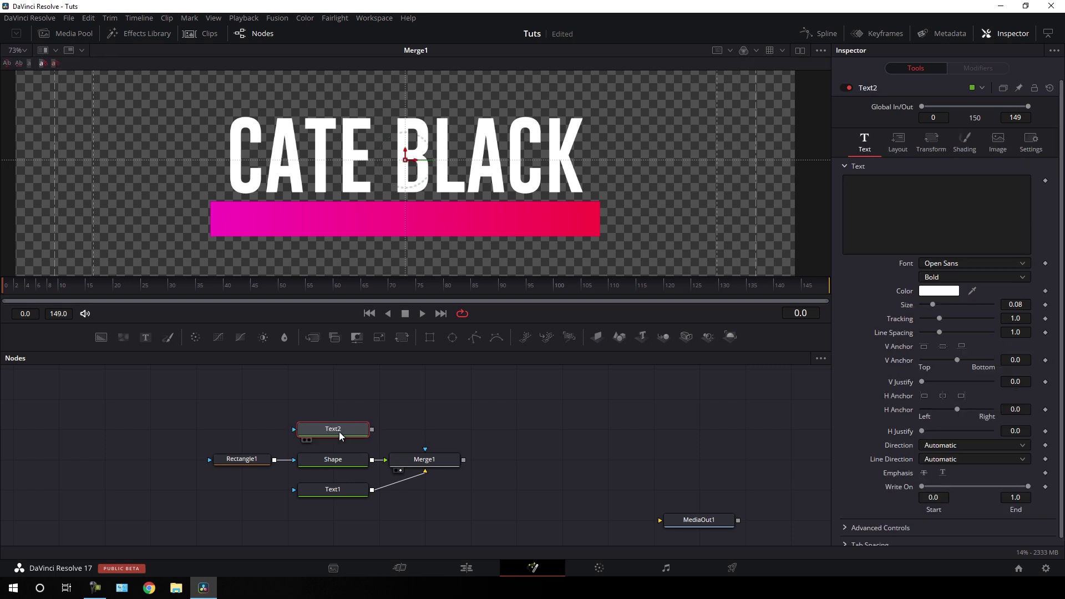
pyautogui.click(431, 425)
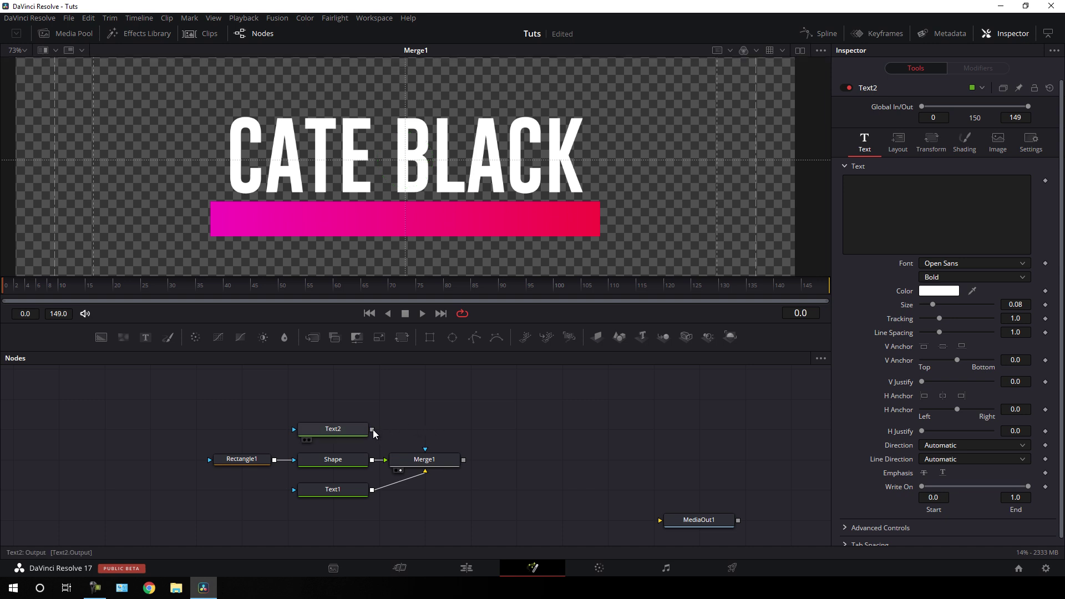
pyautogui.moveTo(372, 429); pyautogui.dragTo(525, 435)
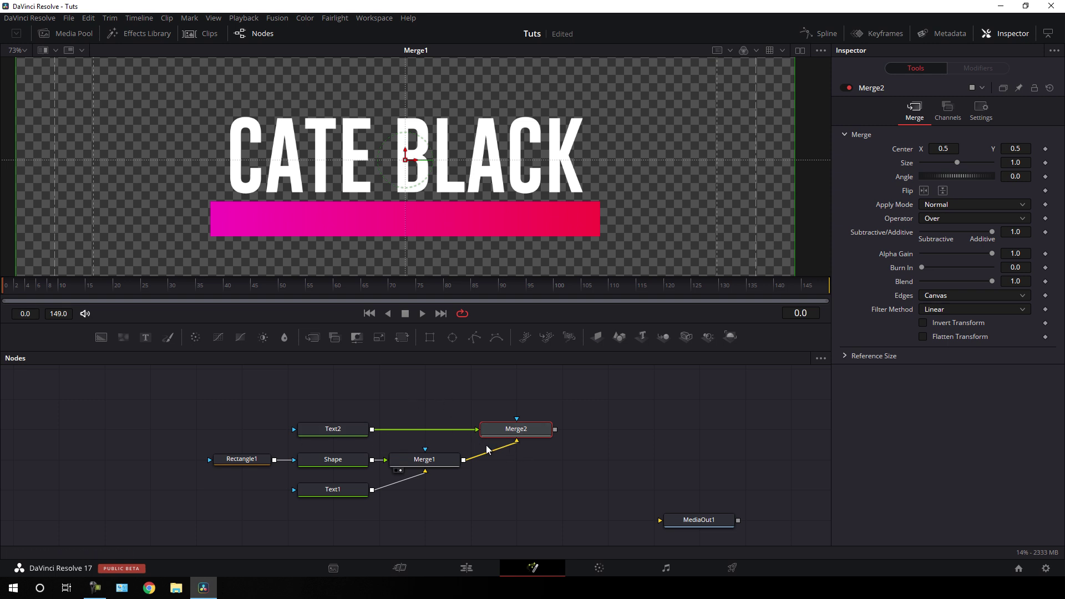
pyautogui.moveTo(528, 433); pyautogui.dragTo(456, 434)
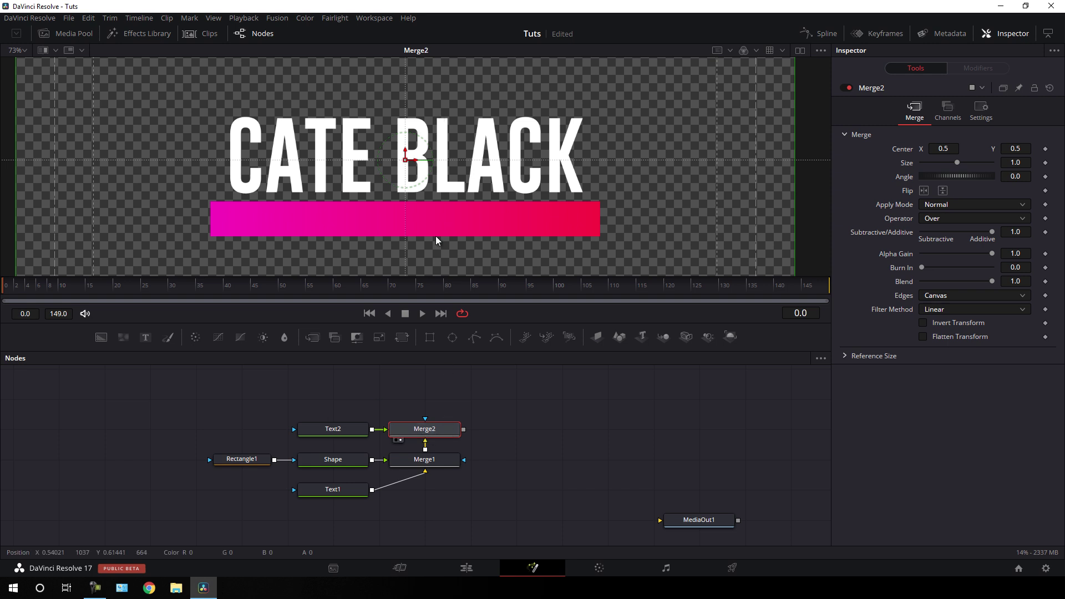
pyautogui.click(340, 432)
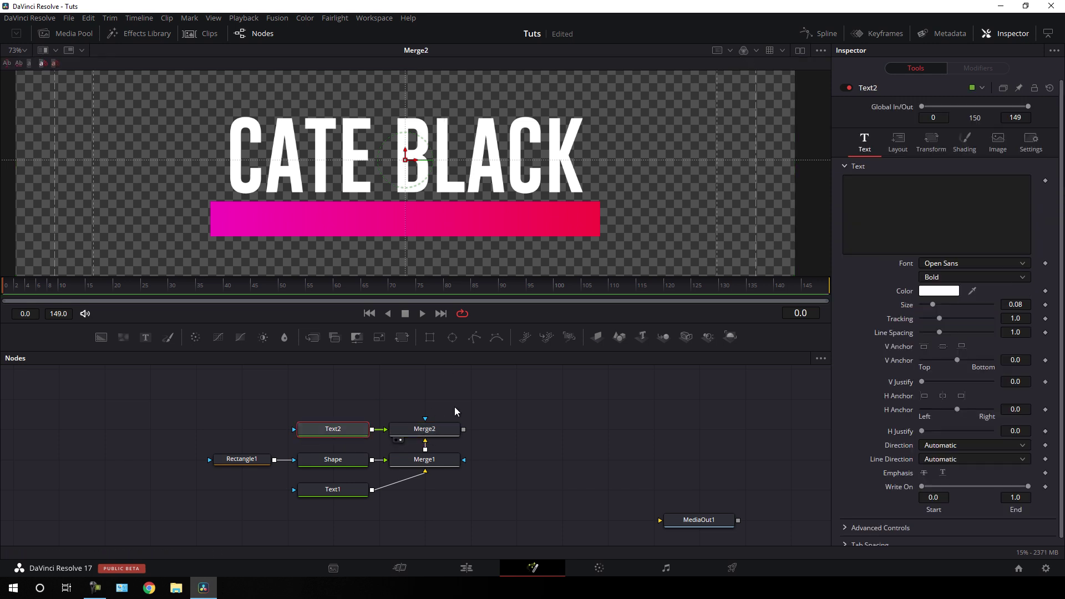
# Enter DIRECTOR as Text2's text and set its font to Gotham.
pyautogui.click(913, 199)
pyautogui.write('DIRECTOR')
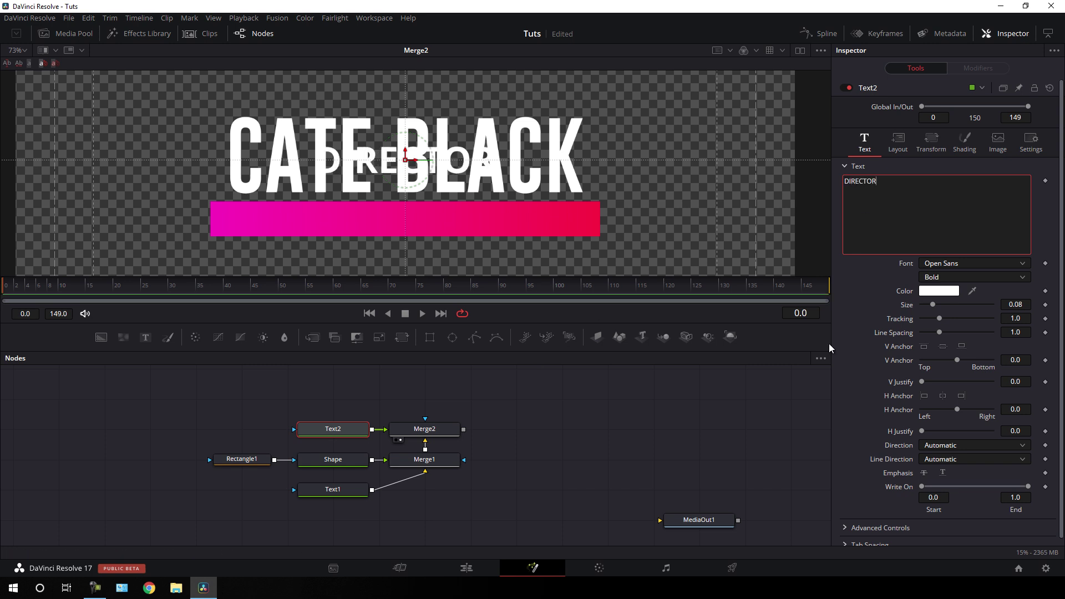
pyautogui.click(949, 264)
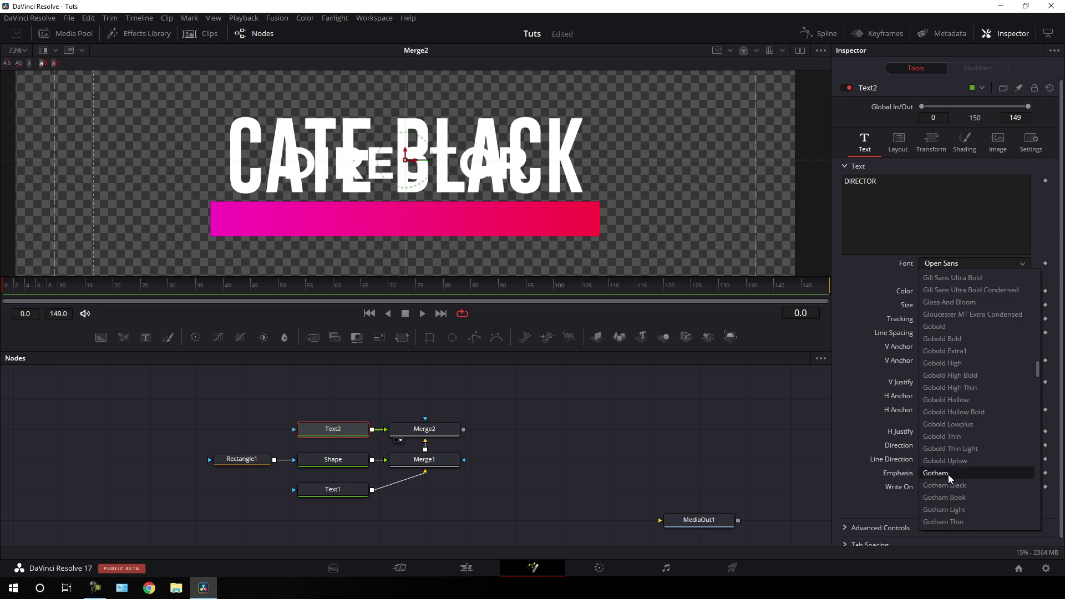
pyautogui.click(949, 475)
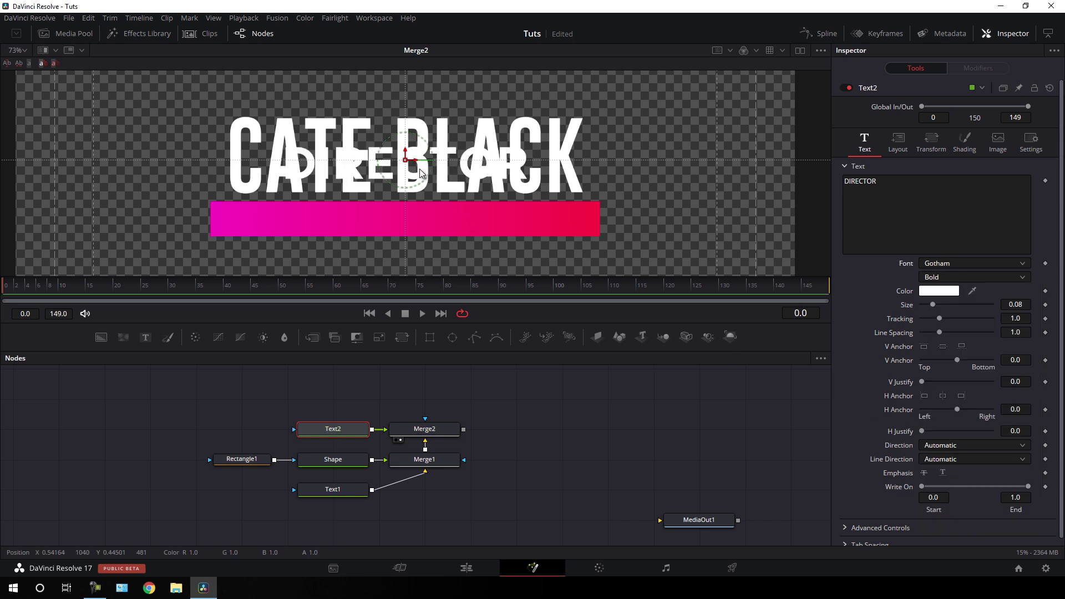
# Set DIRECTOR's size to 0.05 and position it centred on the pink bar.
pyautogui.moveTo(407, 156); pyautogui.dragTo(411, 211)
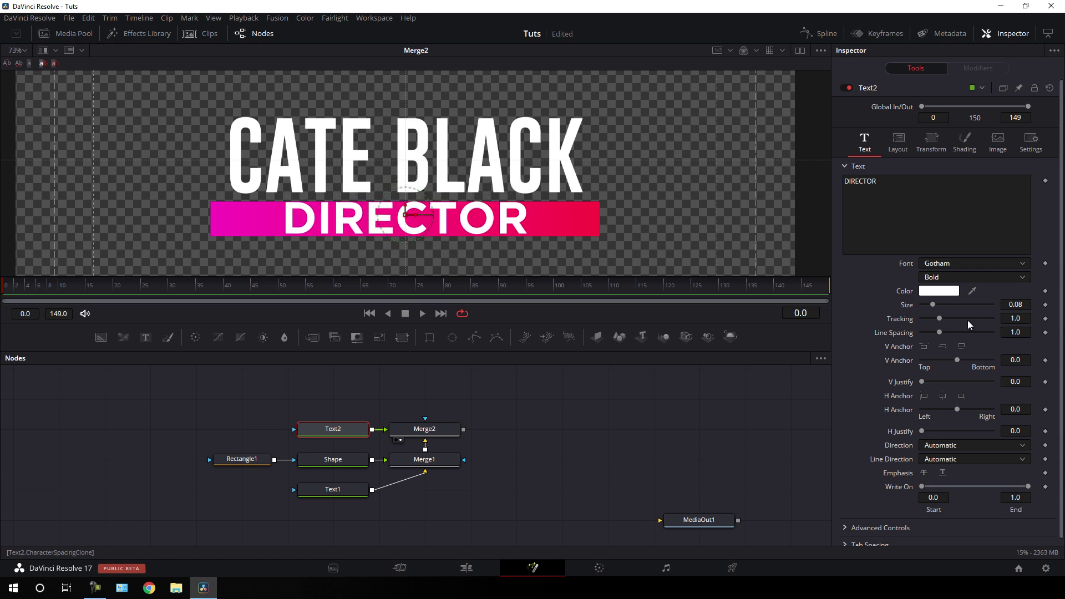
pyautogui.moveTo(934, 309); pyautogui.dragTo(930, 309)
pyautogui.click(1025, 304)
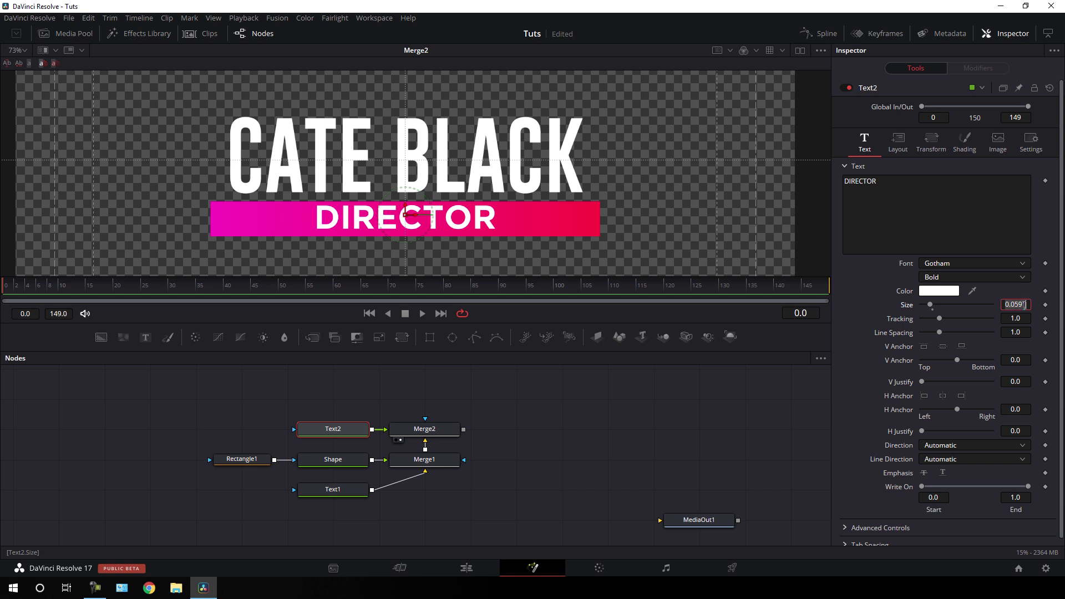
pyautogui.write('0')
pyautogui.press('Tab')
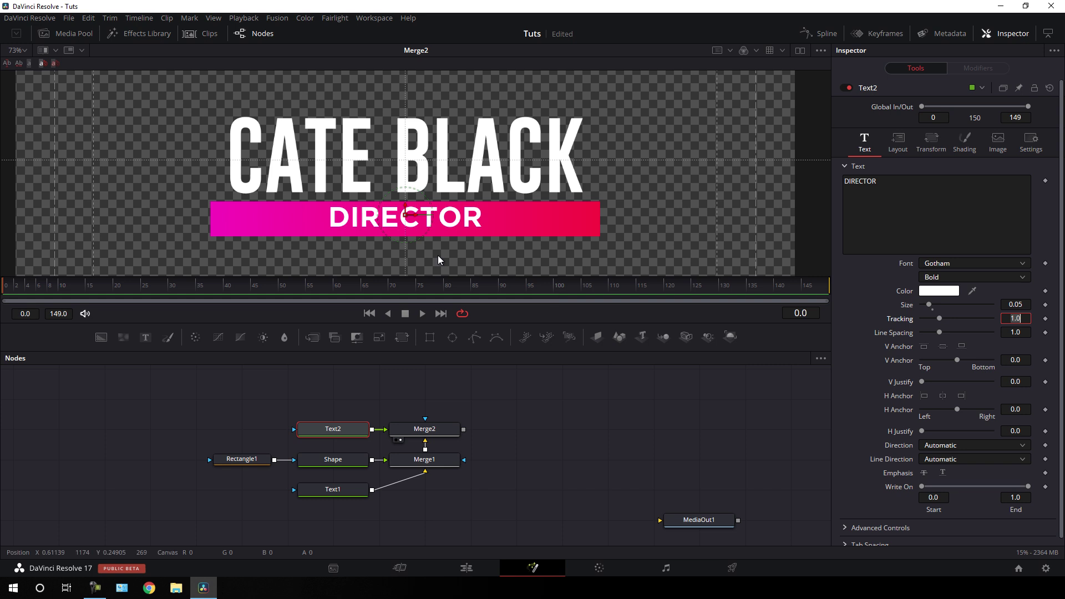
pyautogui.scroll(2, 383, 221)
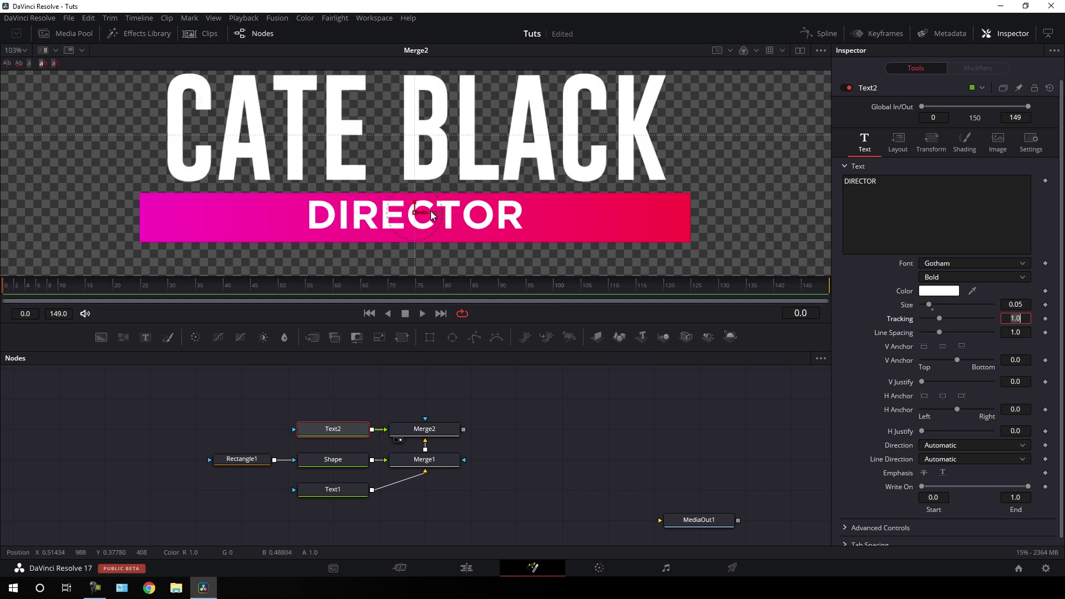
pyautogui.moveTo(417, 207); pyautogui.dragTo(421, 211)
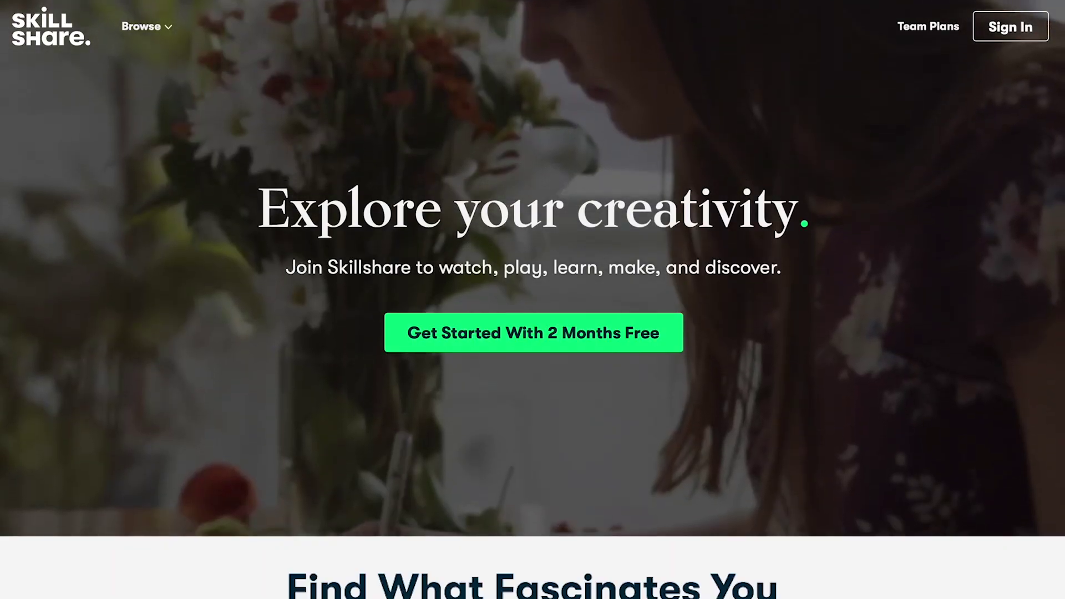
# Scroll the Skillshare homepage and search for 'Logo Design' classes.
pyautogui.scroll(-7, 505, 466)
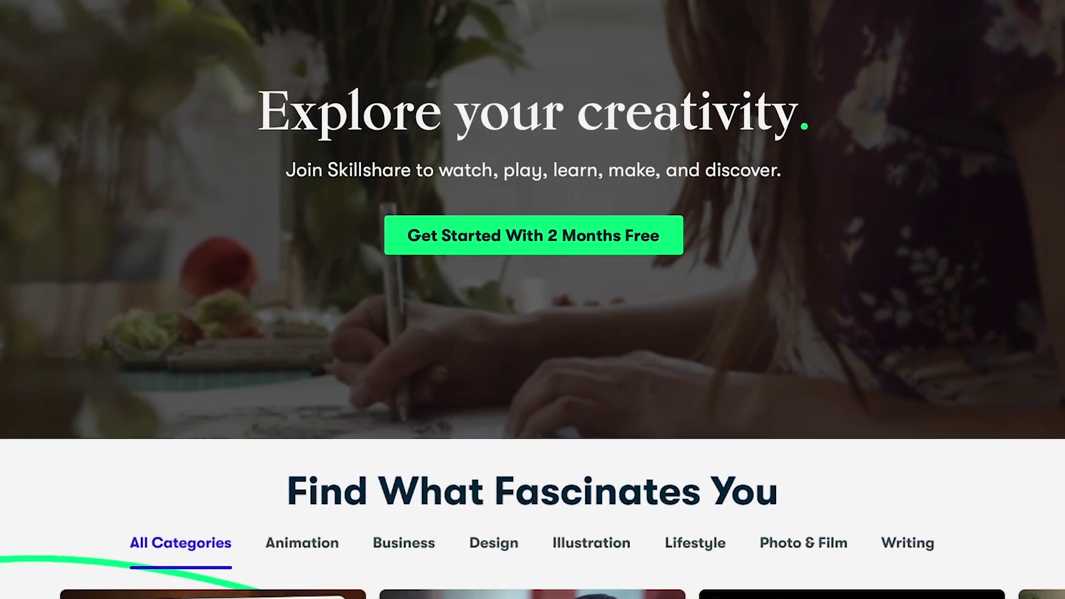
pyautogui.scroll(-3, 336, 402)
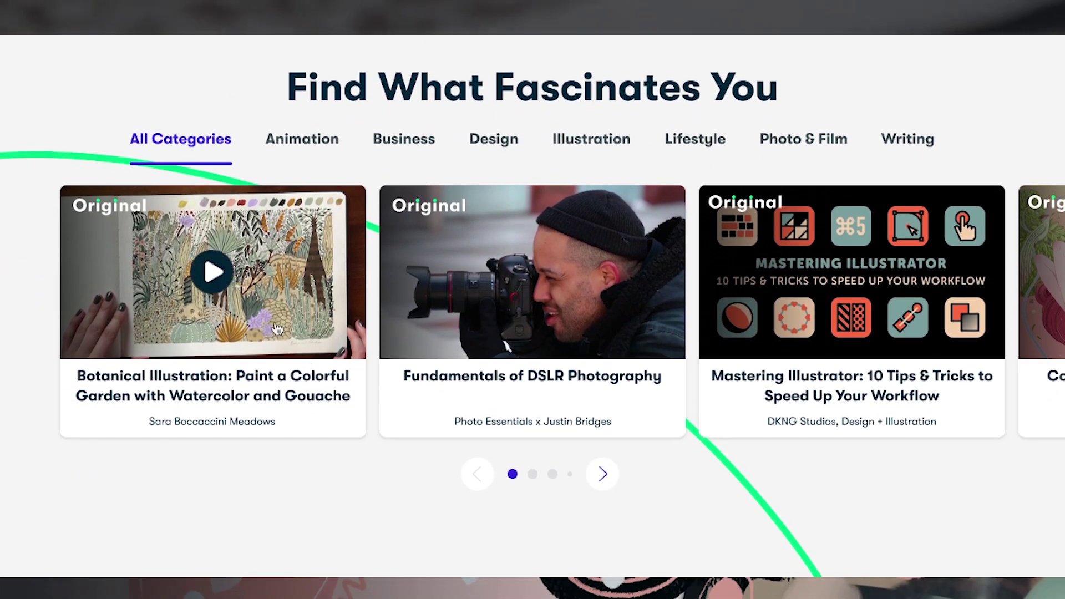
pyautogui.click(621, 32)
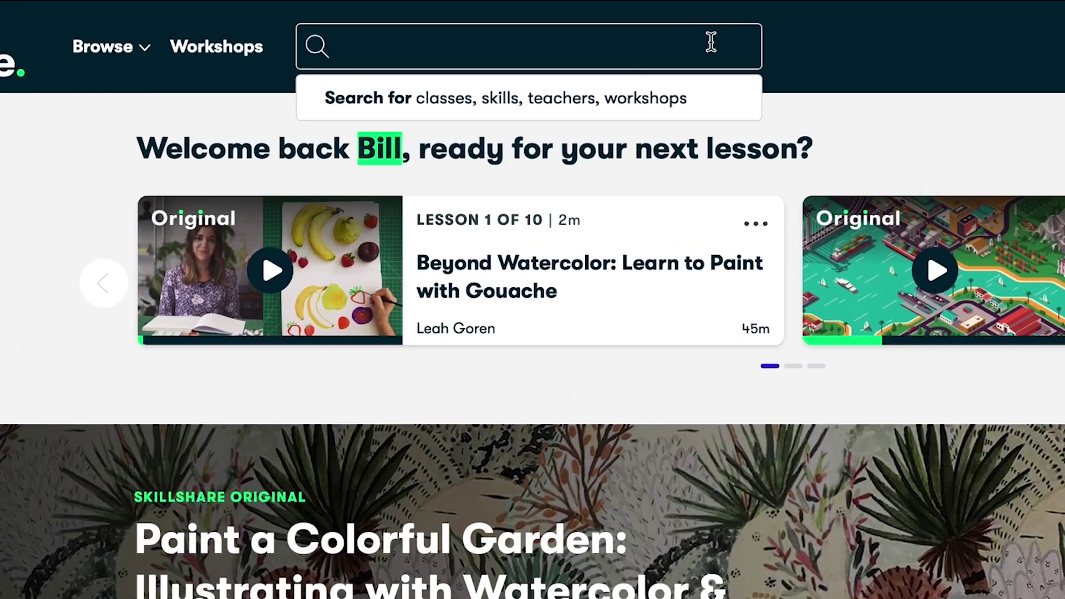
pyautogui.write('Logo Design')
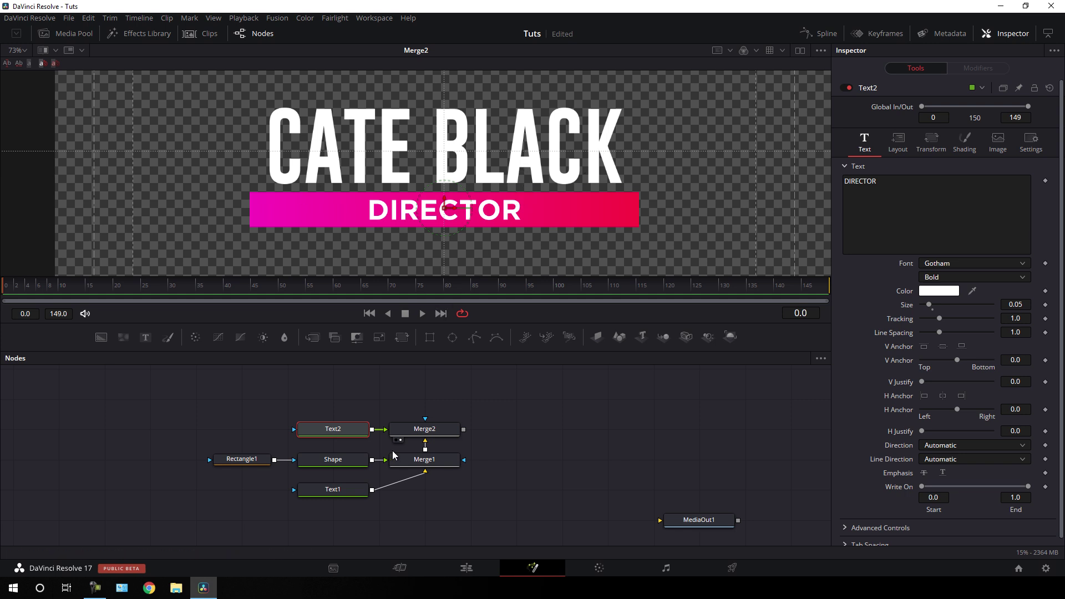
# Keyframe Rectangle1's Width from 0 at frame 0 to full width at frame 60.
pyautogui.click(238, 459)
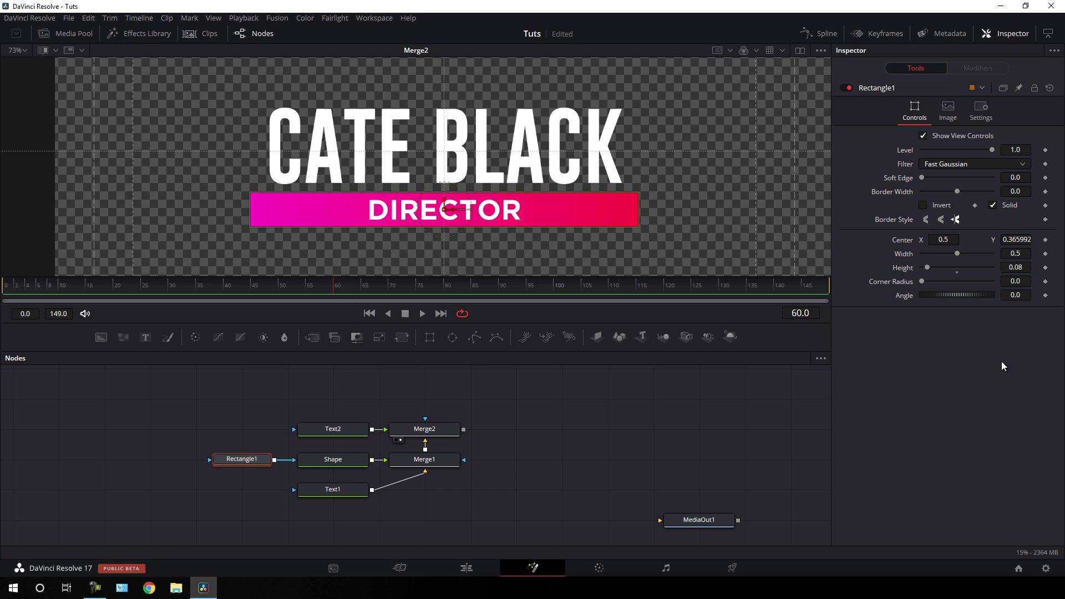
pyautogui.rightClick(902, 257)
pyautogui.click(925, 264)
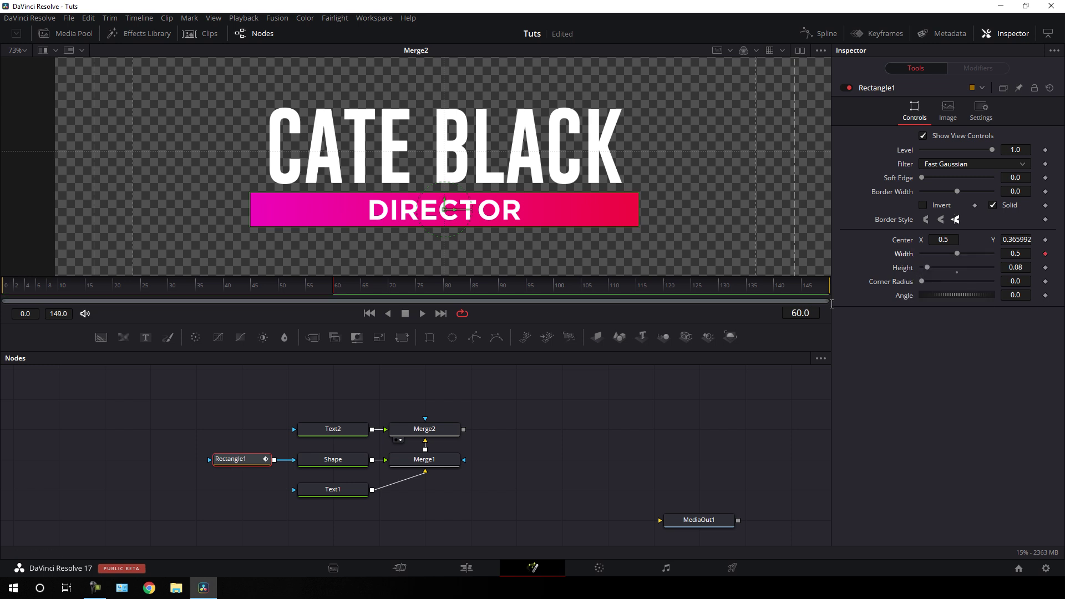
pyautogui.moveTo(332, 288); pyautogui.dragTo(34, 317)
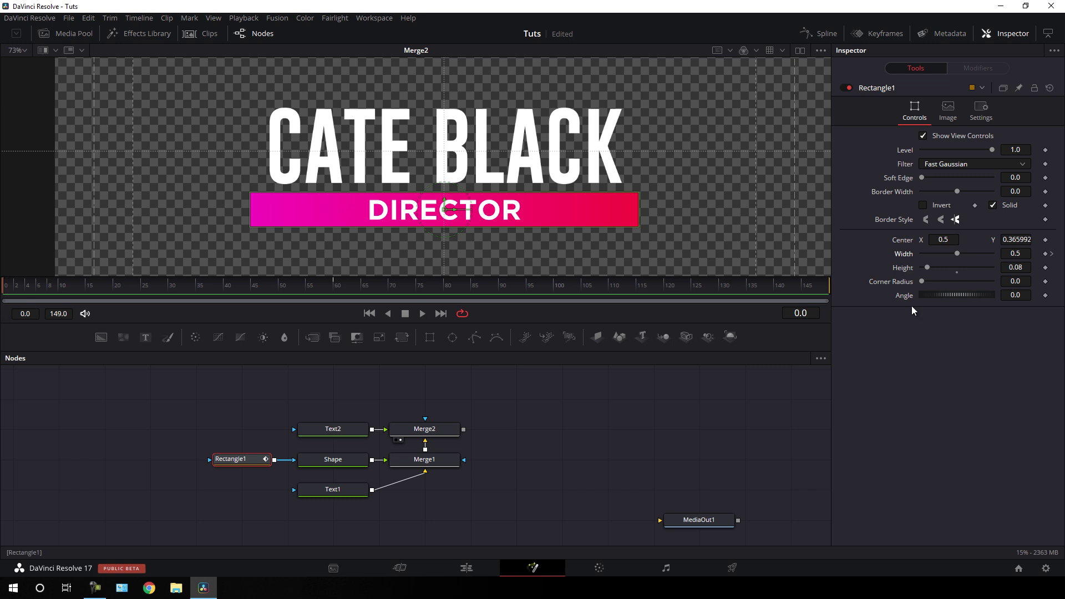
pyautogui.moveTo(957, 254); pyautogui.dragTo(913, 255)
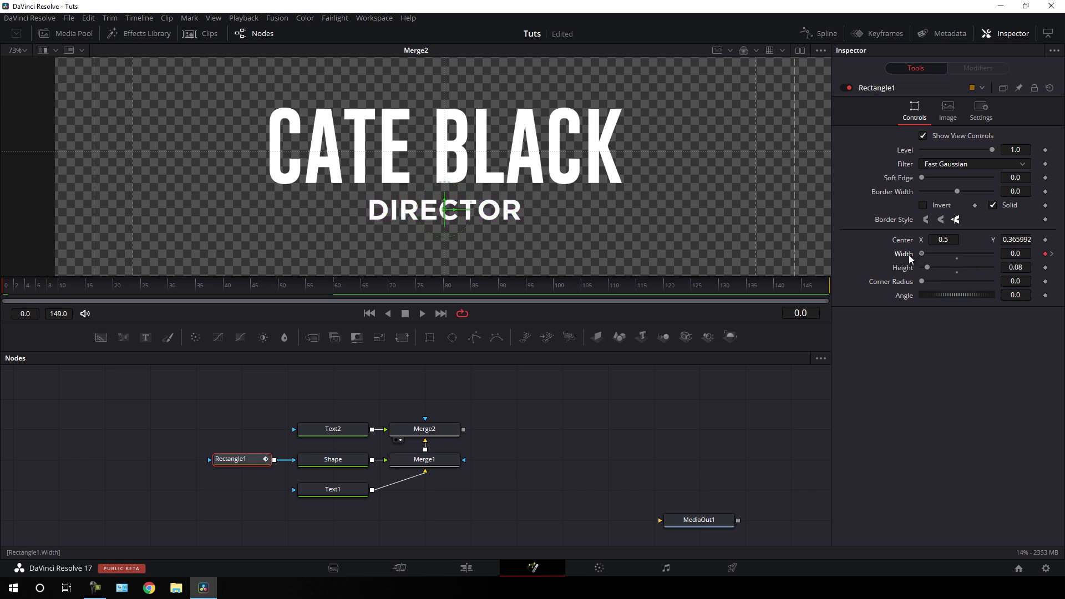
pyautogui.moveTo(7, 285); pyautogui.dragTo(338, 290)
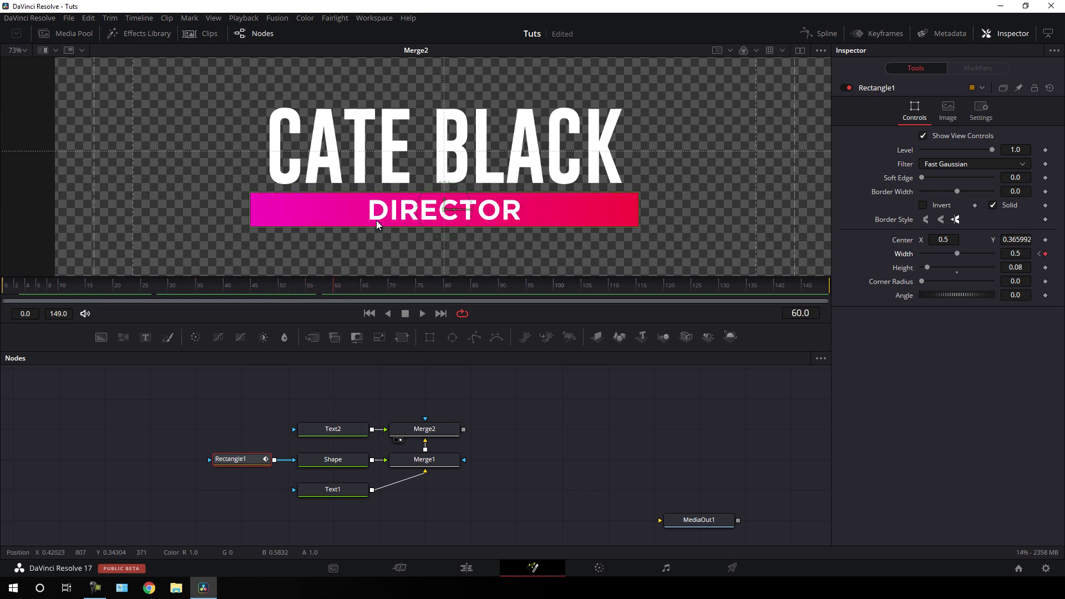
pyautogui.click(343, 433)
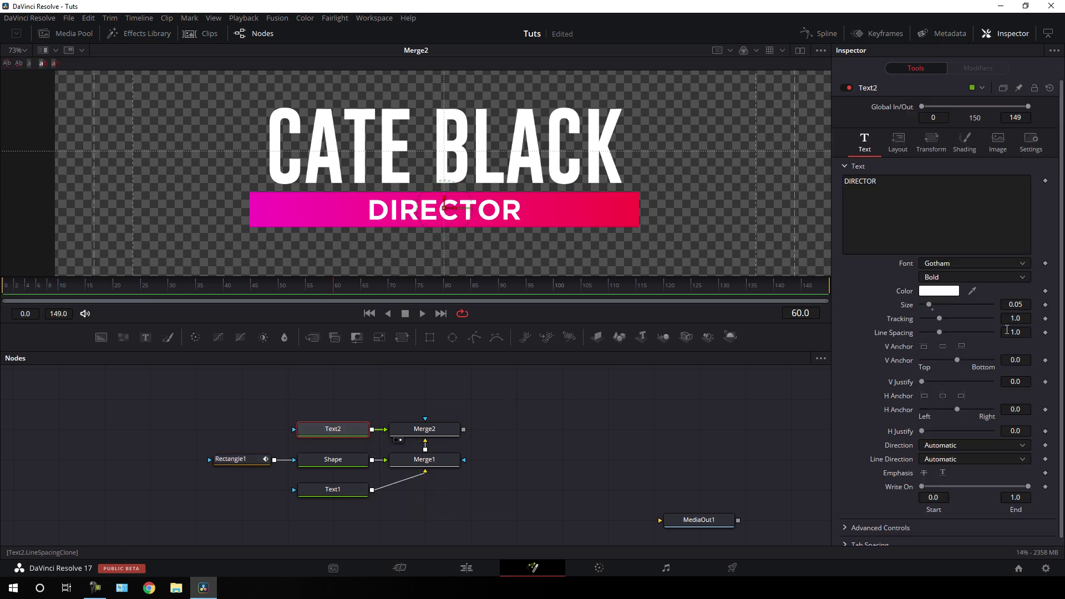
# Set DIRECTOR's tracking to 1.3 and keyframe it.
pyautogui.moveTo(939, 319); pyautogui.dragTo(944, 322)
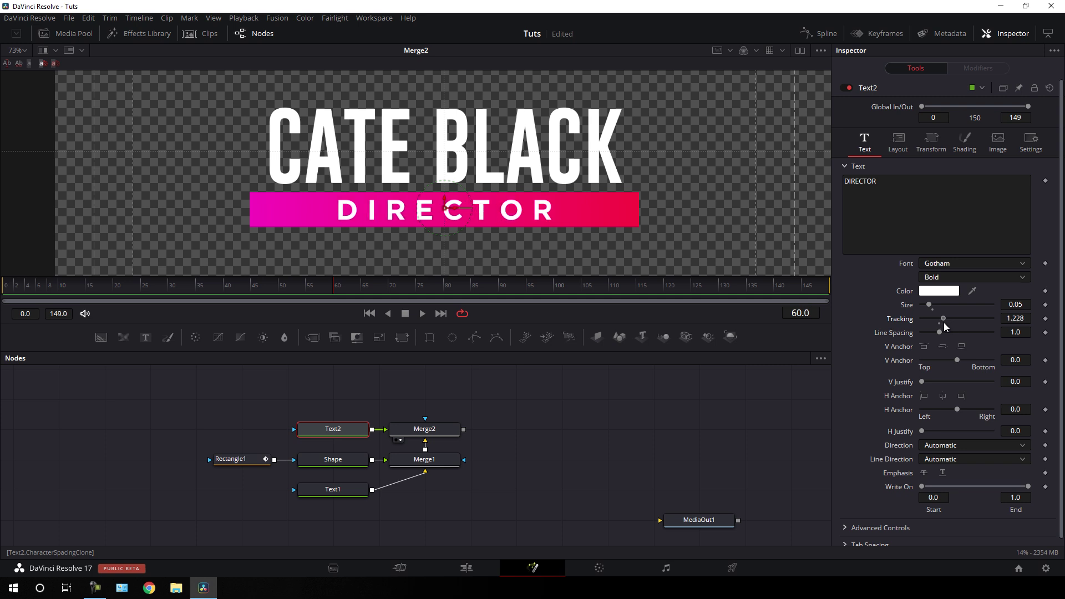
pyautogui.click(1025, 320)
pyautogui.write('1.3')
pyautogui.press('Tab')
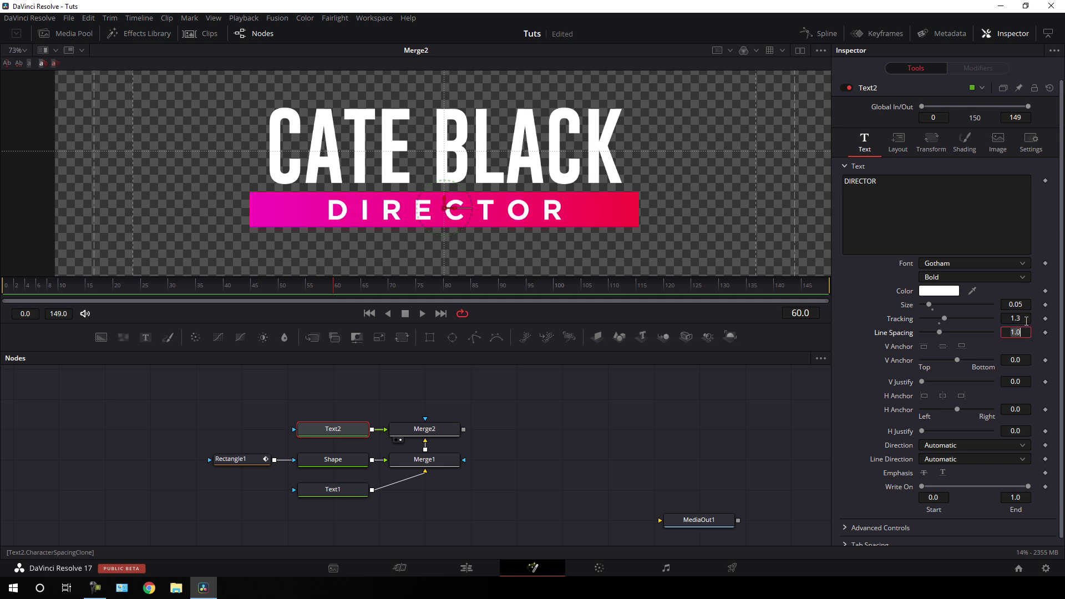
pyautogui.rightClick(900, 318)
pyautogui.click(920, 327)
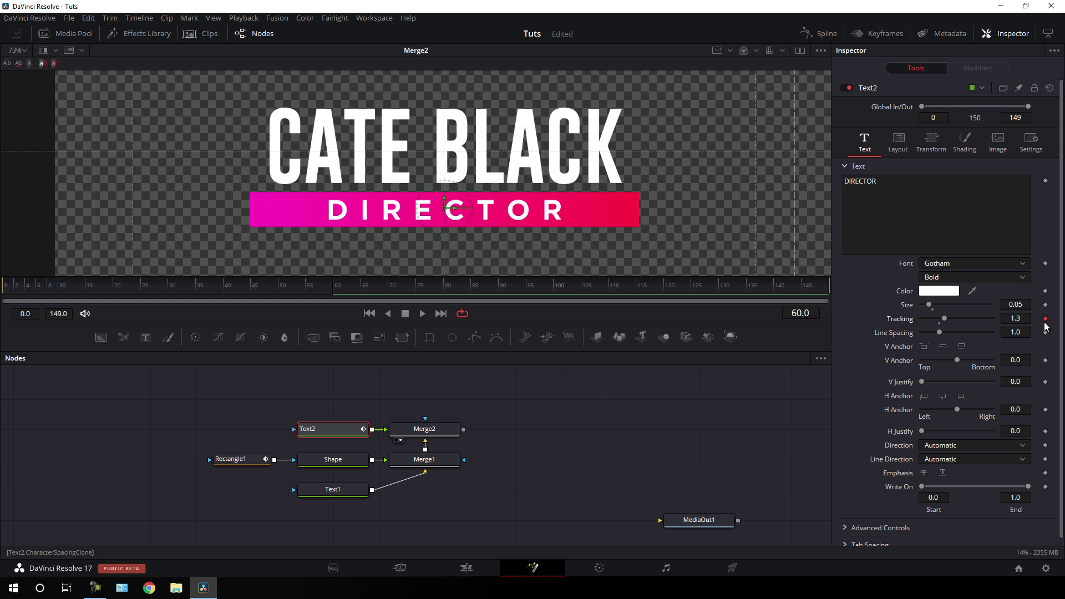
# Set DIRECTOR's tracking to 0.5 at the start and preview the spacing animation.
pyautogui.moveTo(338, 292); pyautogui.dragTo(1, 314)
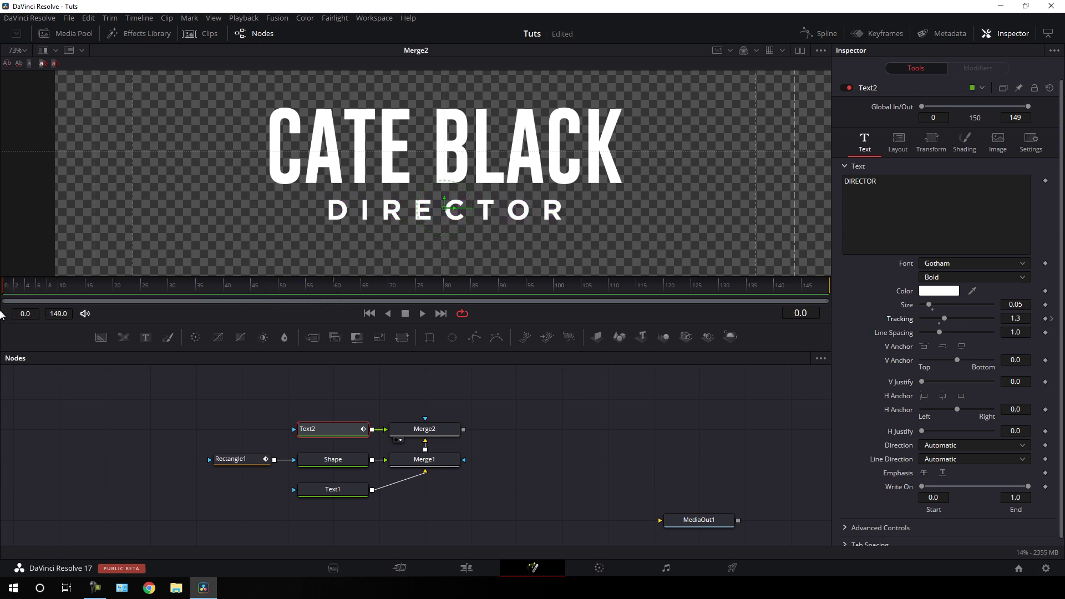
pyautogui.moveTo(943, 318); pyautogui.dragTo(932, 319)
pyautogui.click(1015, 319)
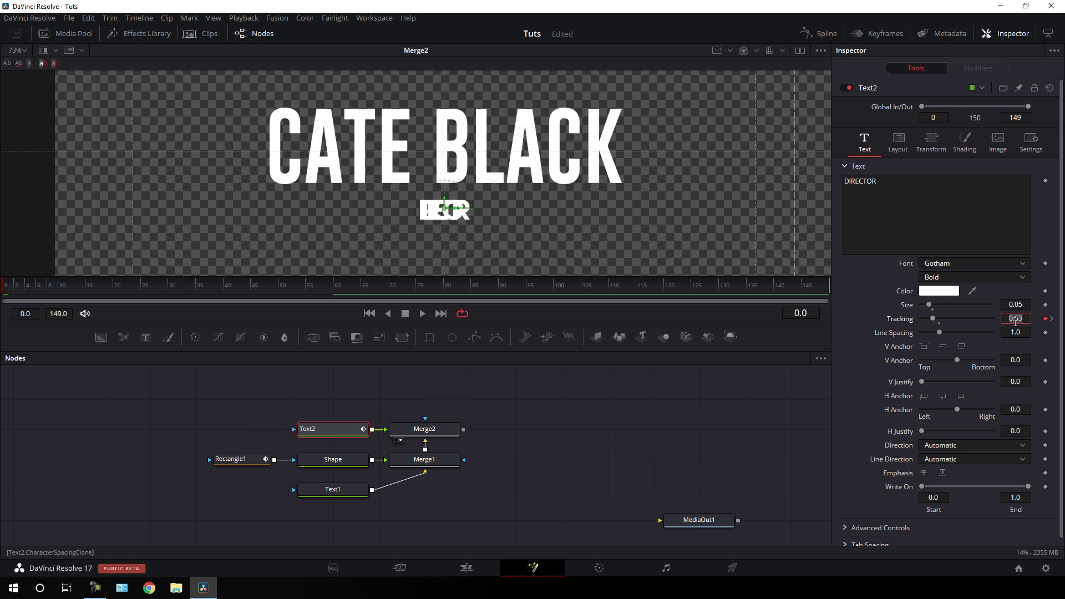
pyautogui.write('.5')
pyautogui.press('Tab')
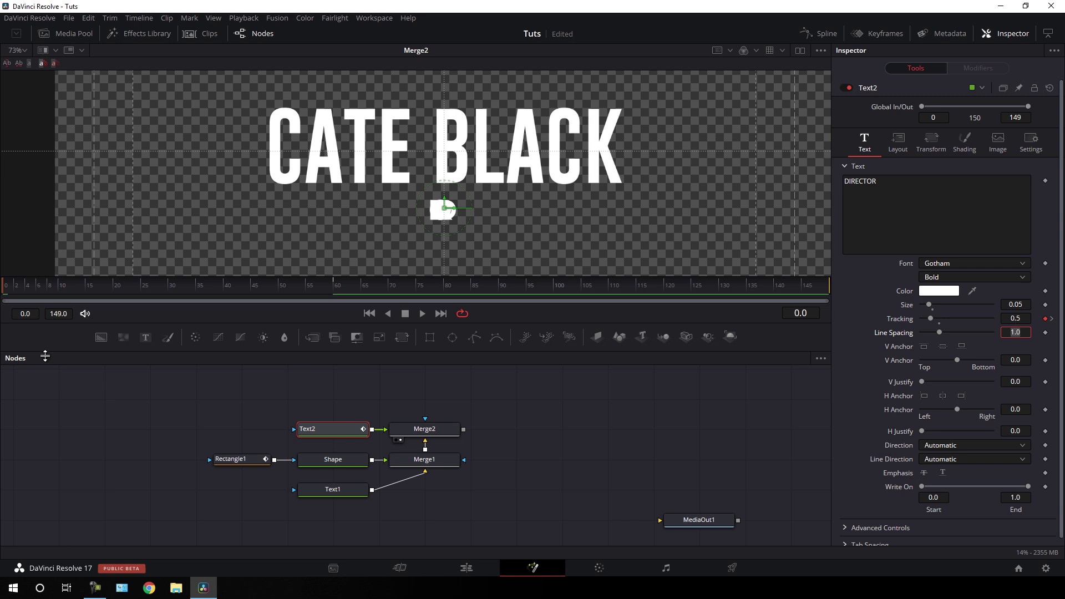
pyautogui.moveTo(24, 288); pyautogui.dragTo(374, 272)
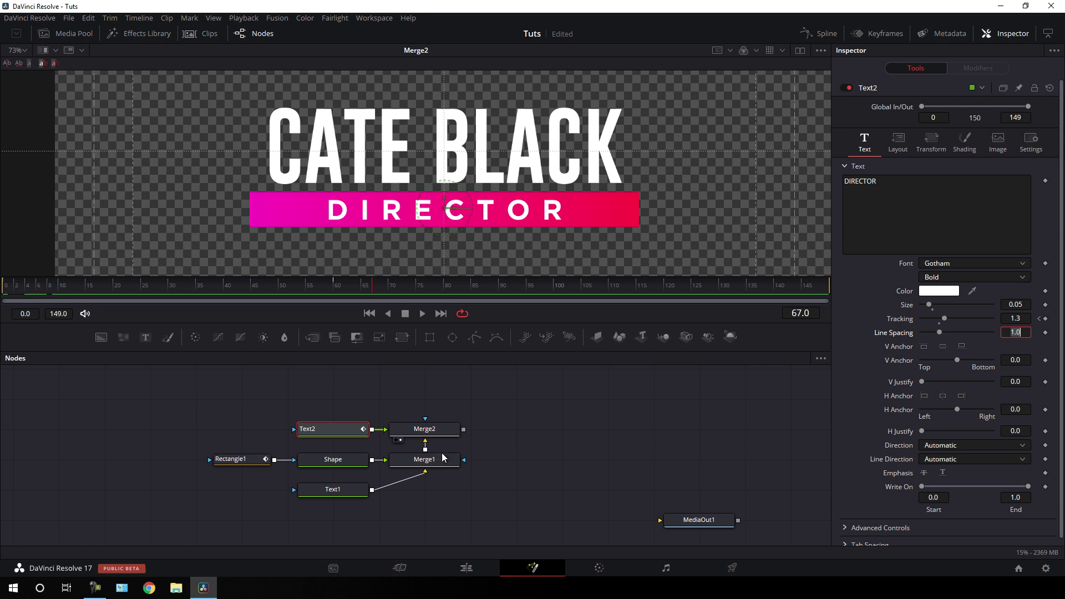
pyautogui.click(326, 492)
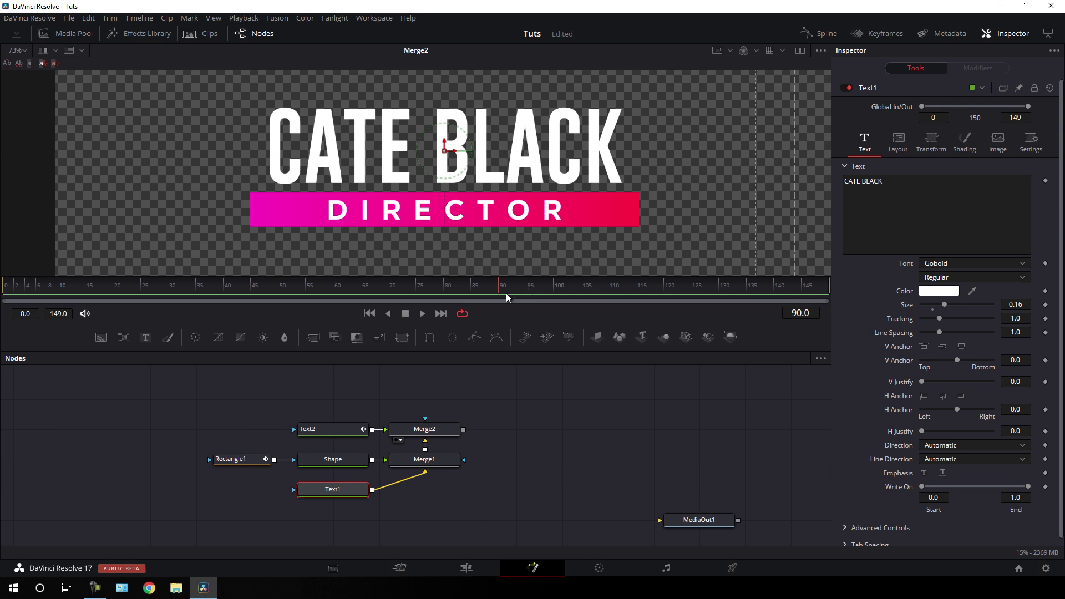
# Keyframe CATE BLACK's Center, lowering Y to about 0.276 at frame 30 so it rises.
pyautogui.click(896, 147)
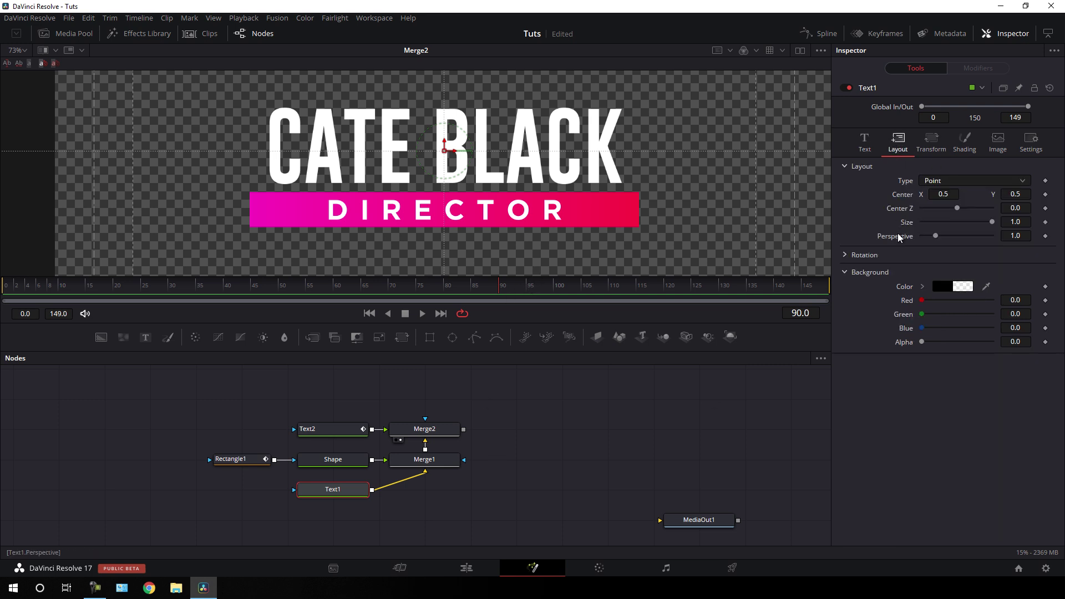
pyautogui.rightClick(901, 199)
pyautogui.click(913, 204)
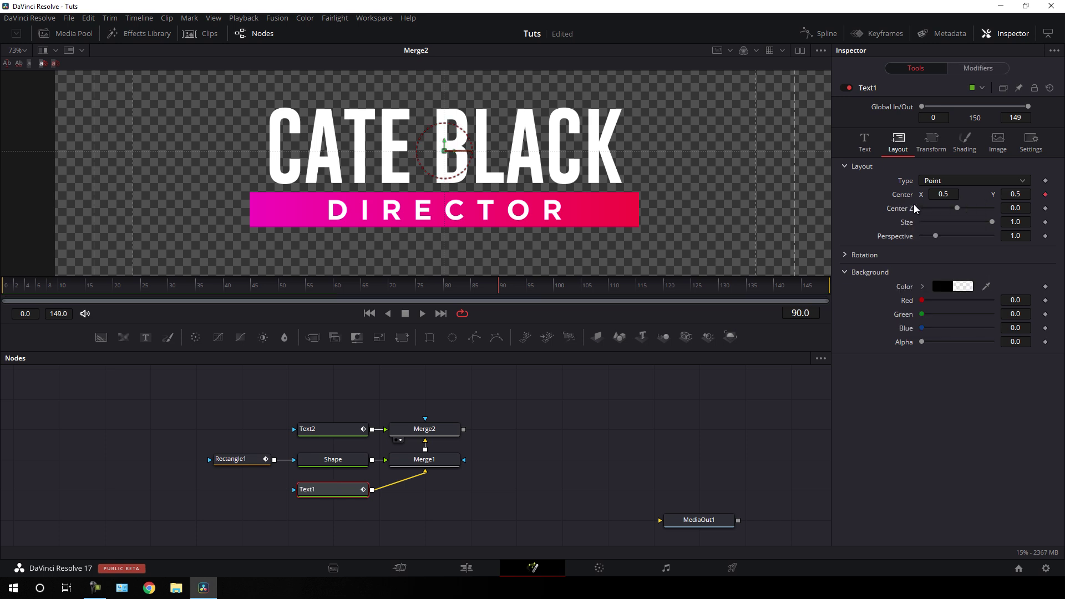
pyautogui.moveTo(482, 293); pyautogui.dragTo(173, 309)
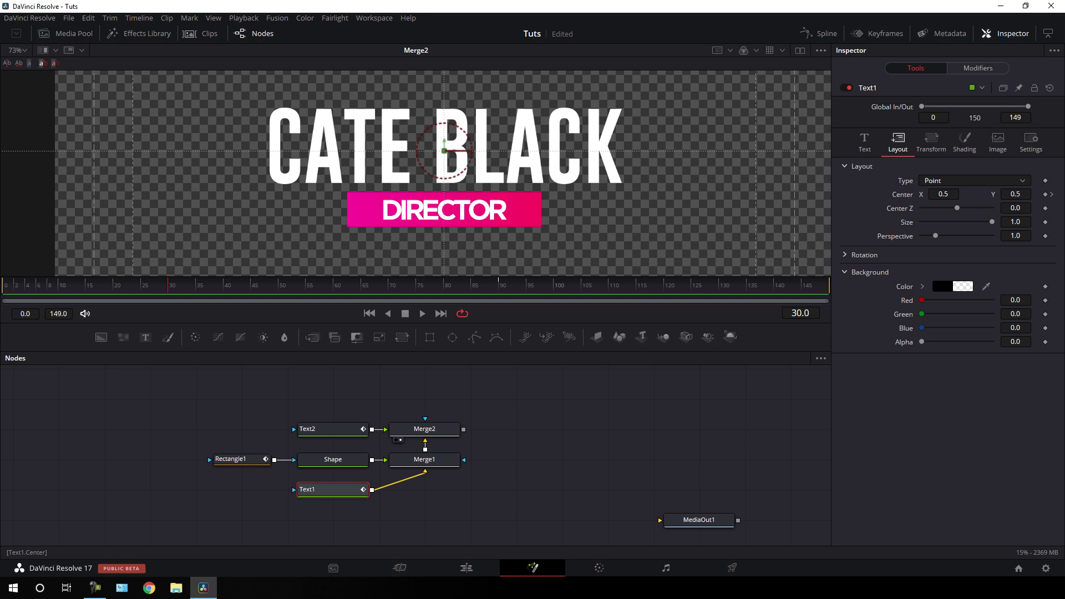
pyautogui.moveTo(1015, 194); pyautogui.dragTo(964, 195)
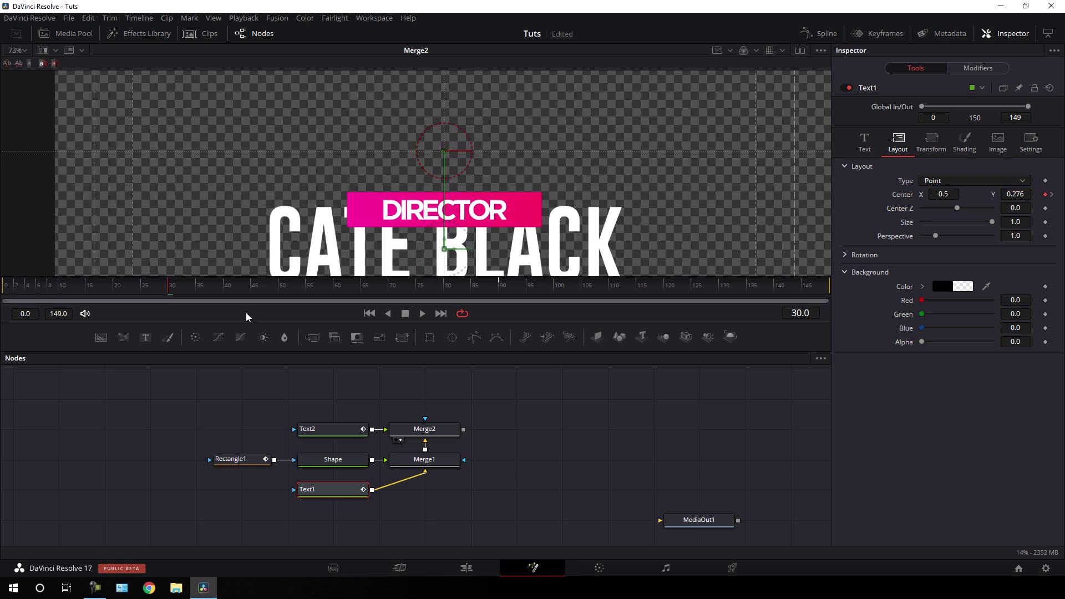
pyautogui.moveTo(171, 296); pyautogui.dragTo(269, 262)
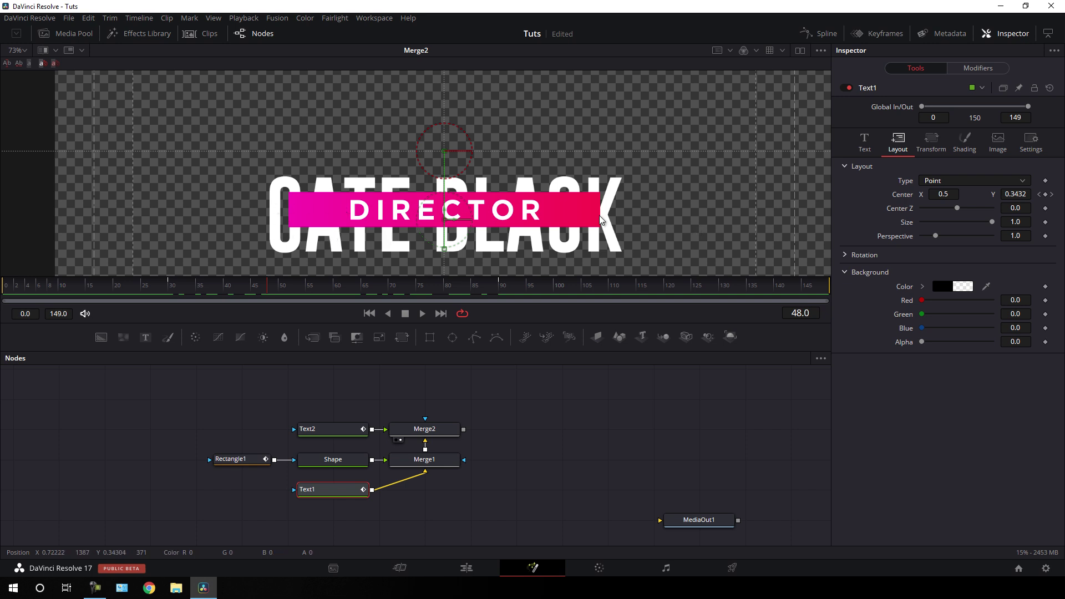
pyautogui.moveTo(426, 442); pyautogui.dragTo(425, 449)
pyautogui.moveTo(485, 490); pyautogui.dragTo(504, 476)
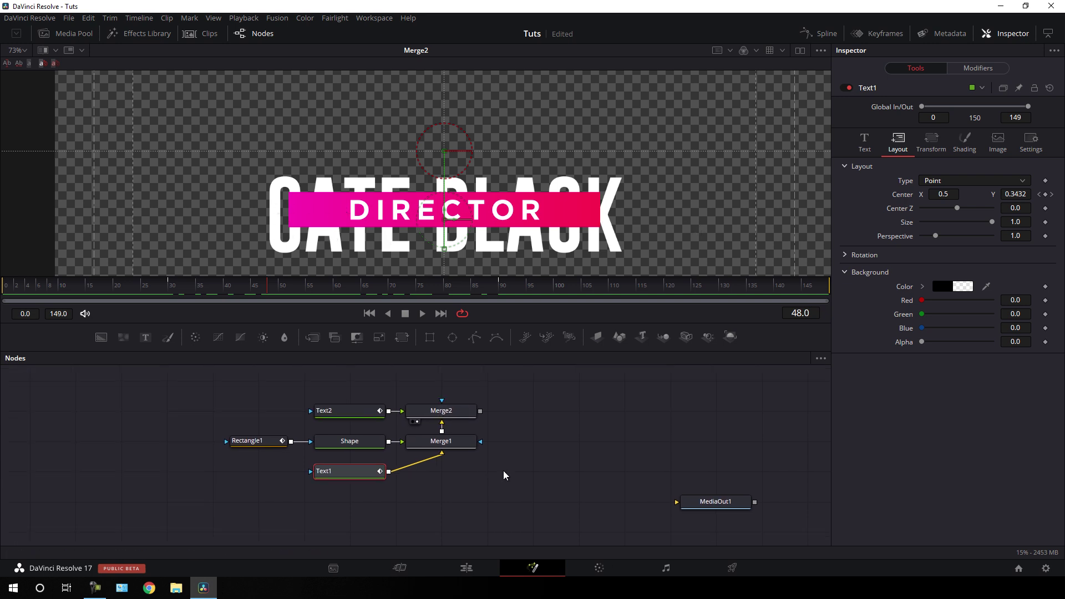
pyautogui.click(502, 475)
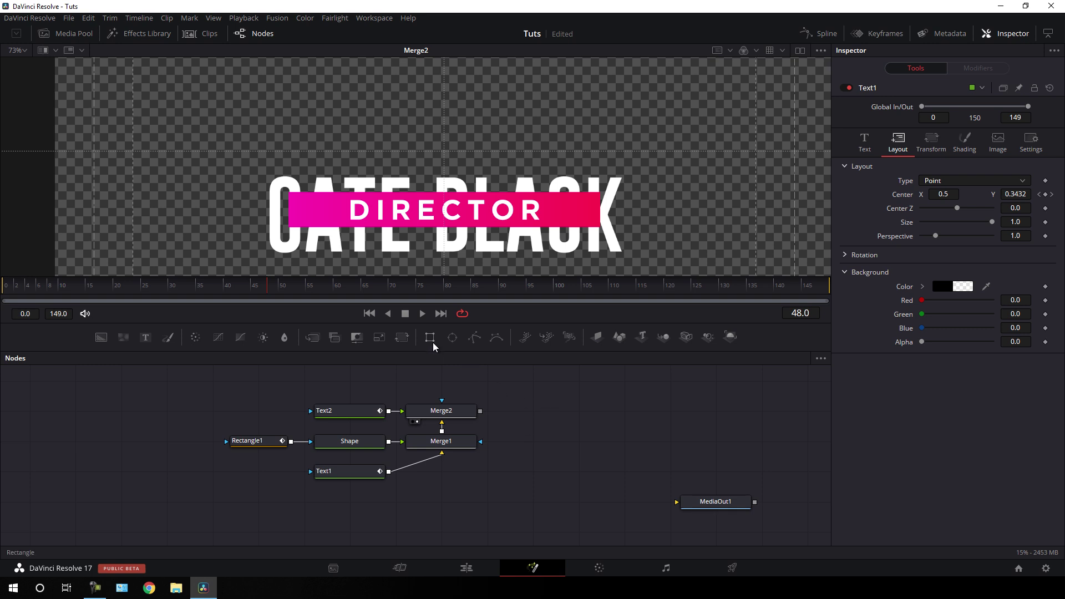
# Add an inverted Rectangle2 mask to Text1, moved down and widened past the text.
pyautogui.moveTo(431, 341); pyautogui.dragTo(319, 470)
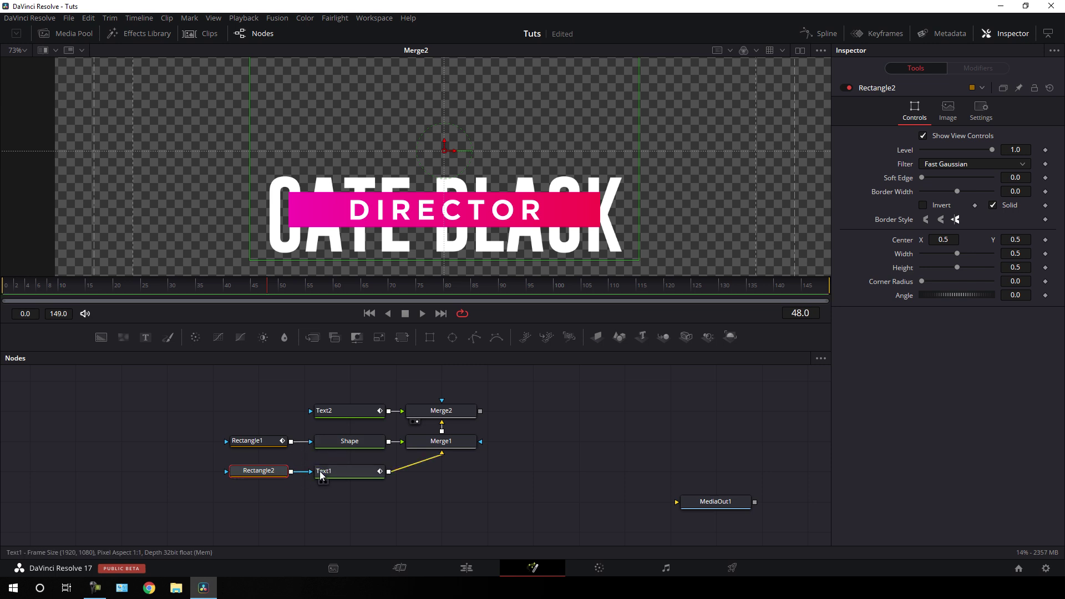
pyautogui.moveTo(445, 142); pyautogui.dragTo(451, 291)
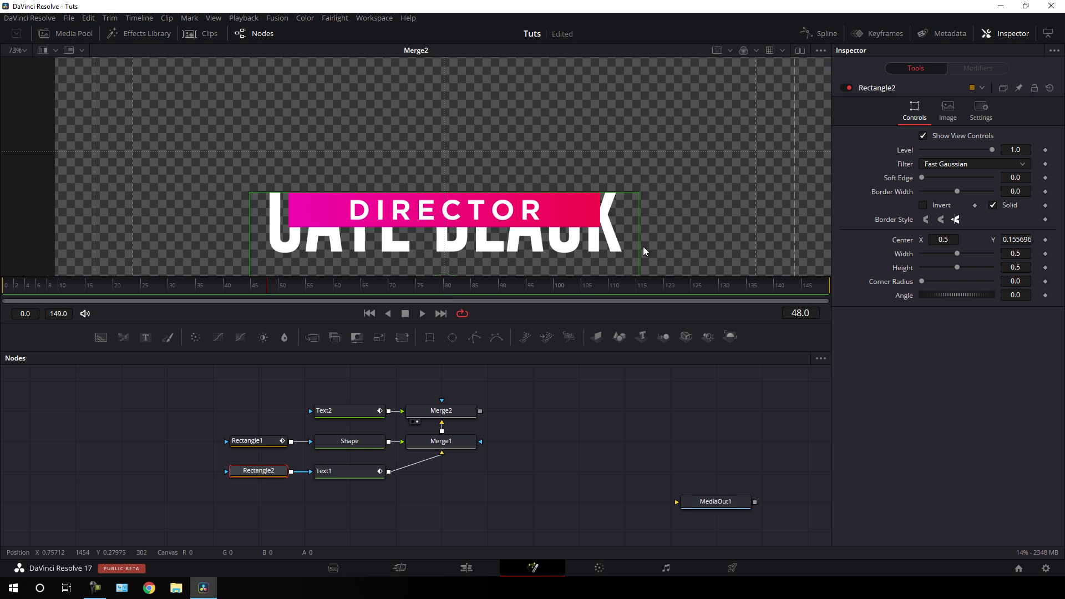
pyautogui.moveTo(642, 246); pyautogui.dragTo(759, 245)
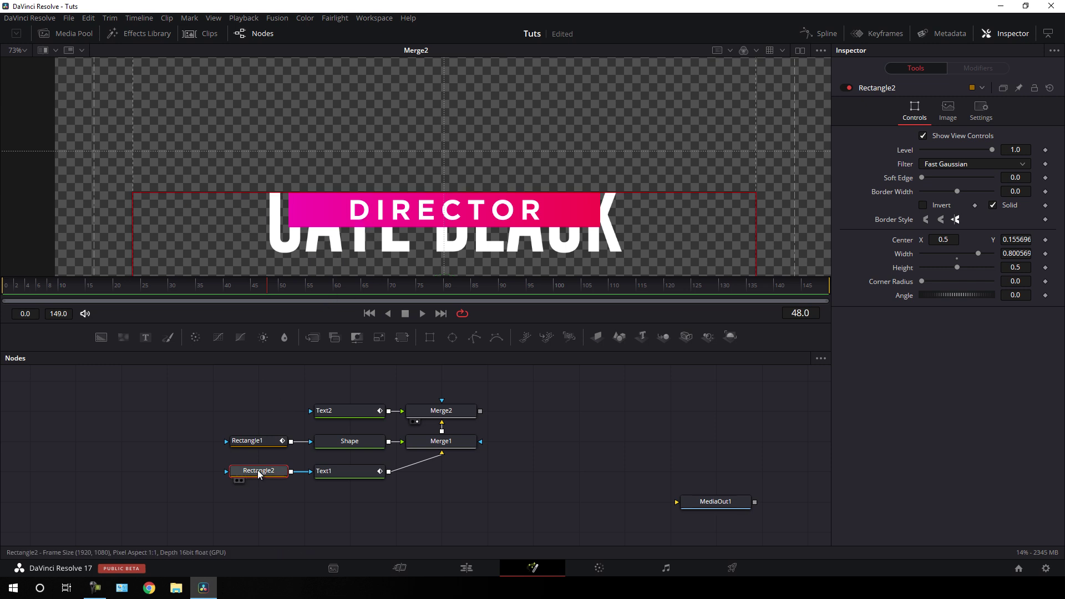
pyautogui.click(923, 206)
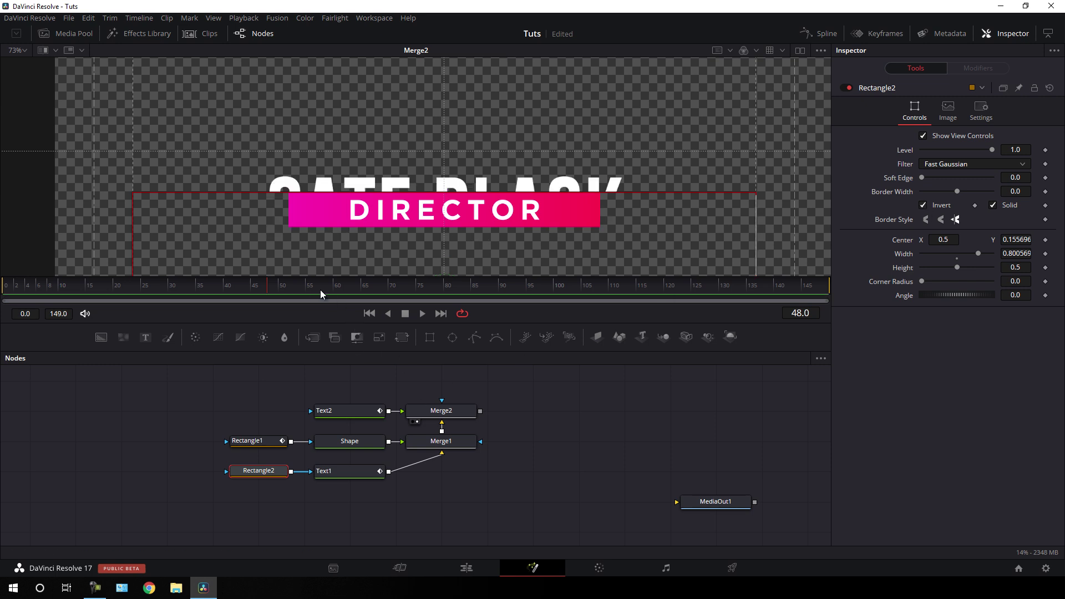
pyautogui.moveTo(321, 290); pyautogui.dragTo(508, 271)
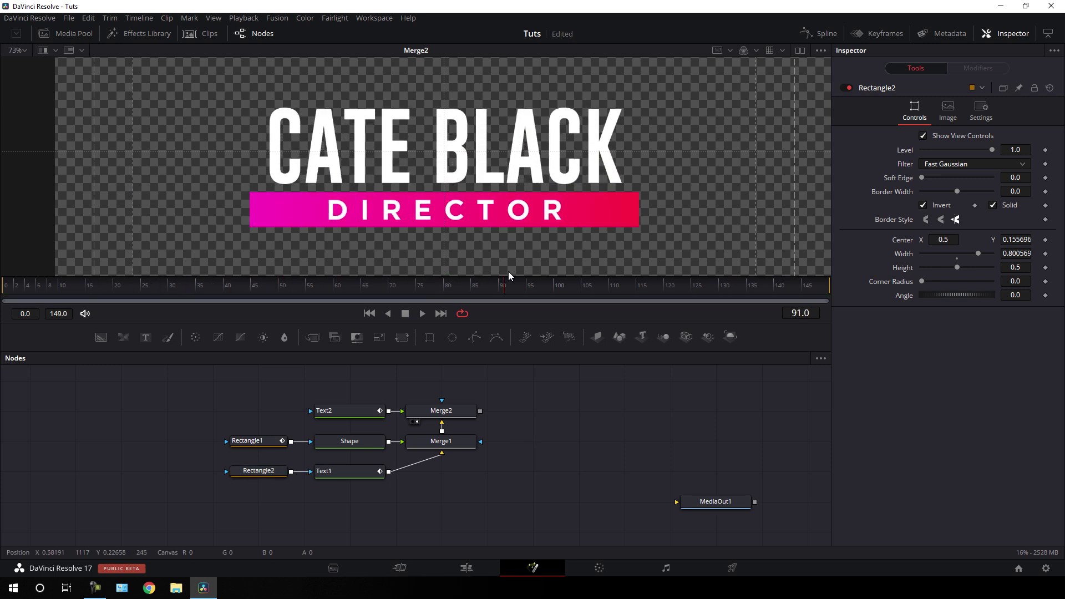
pyautogui.moveTo(420, 284)
pyautogui.mouseDown()
pyautogui.moveTo(101, 269)
pyautogui.moveTo(402, 281)
pyautogui.mouseUp()
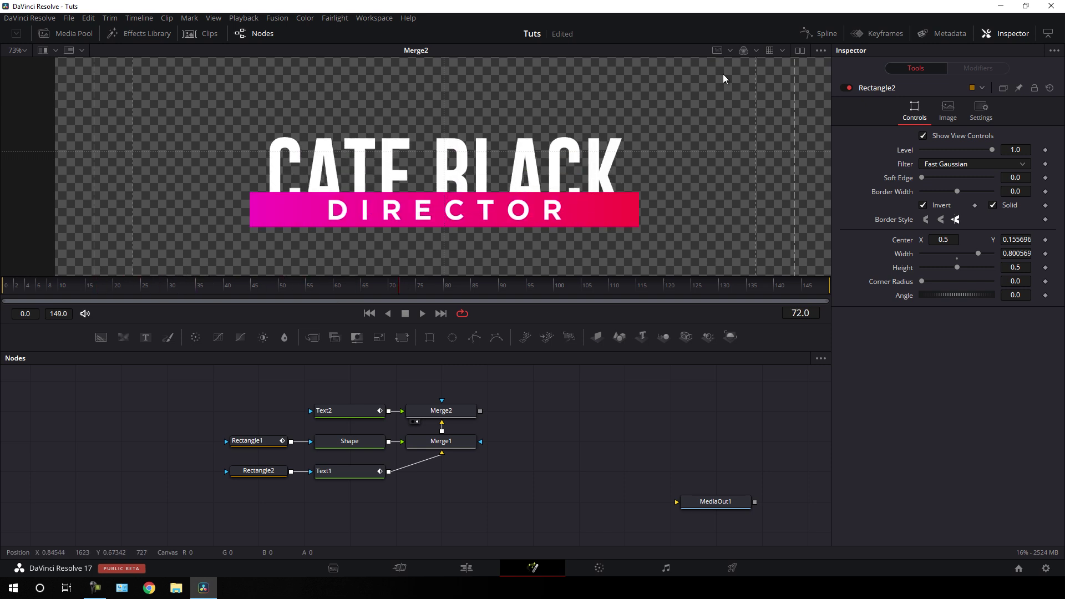
pyautogui.click(827, 35)
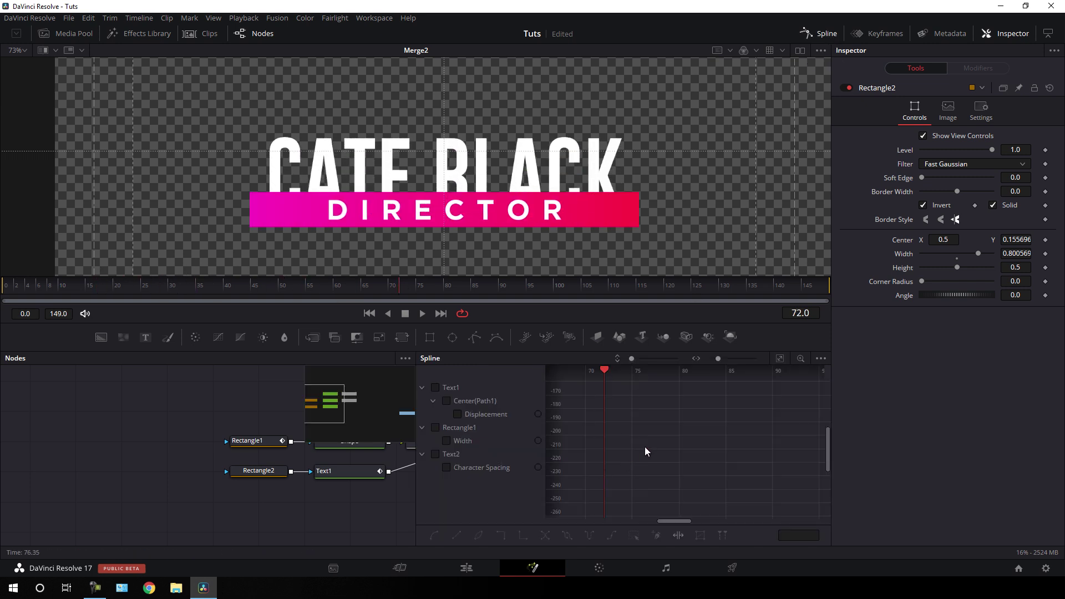
# Smooth Text1's two Displacement keyframes and lengthen the ease into the final position.
pyautogui.click(436, 388)
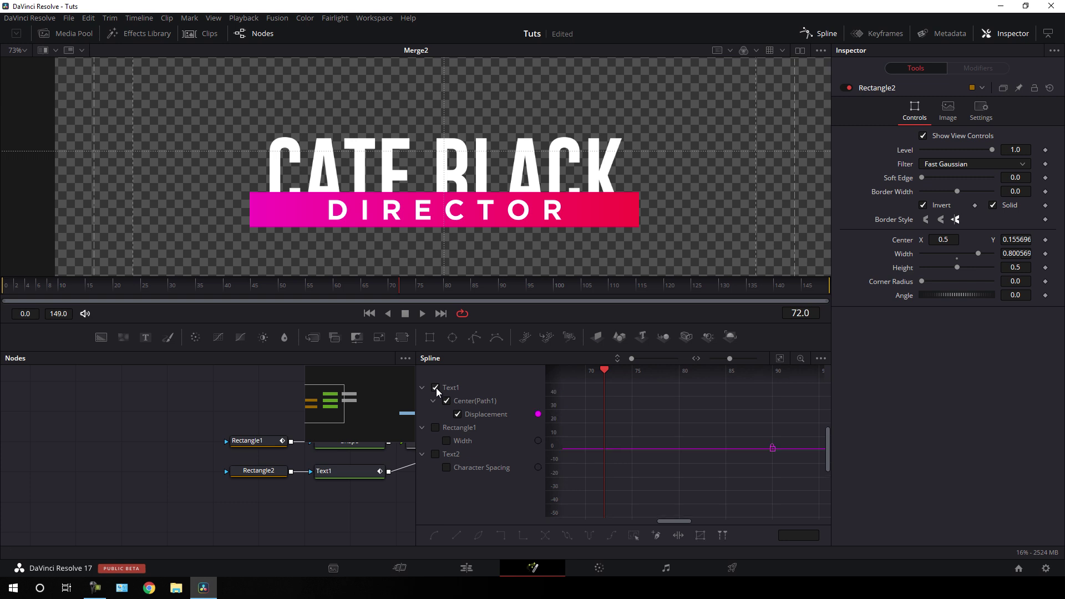
pyautogui.click(779, 358)
pyautogui.moveTo(790, 399); pyautogui.dragTo(575, 514)
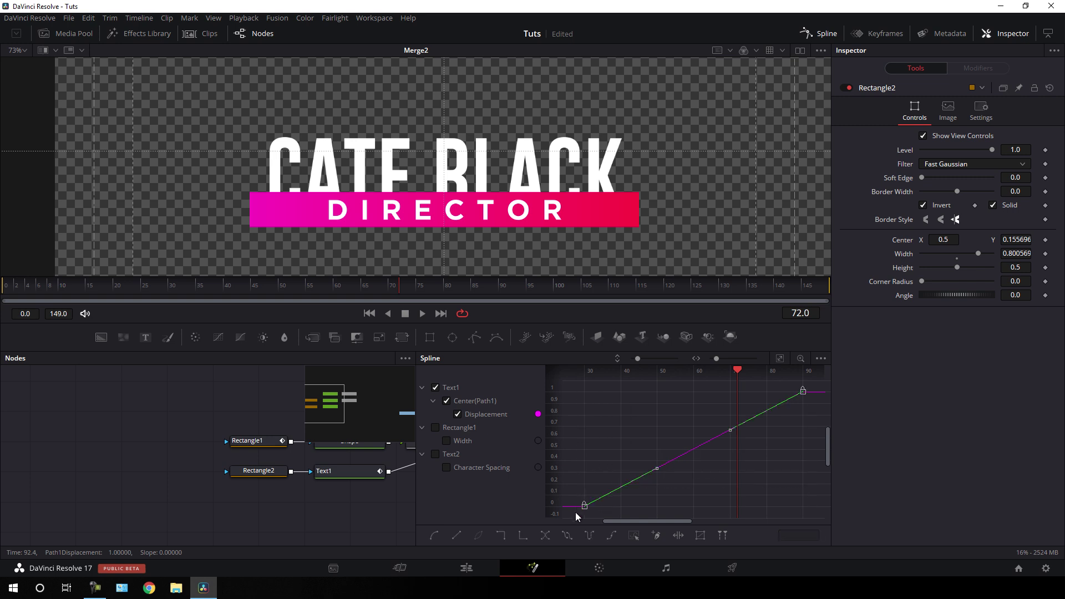
pyautogui.click(435, 535)
pyautogui.moveTo(738, 371); pyautogui.dragTo(585, 388)
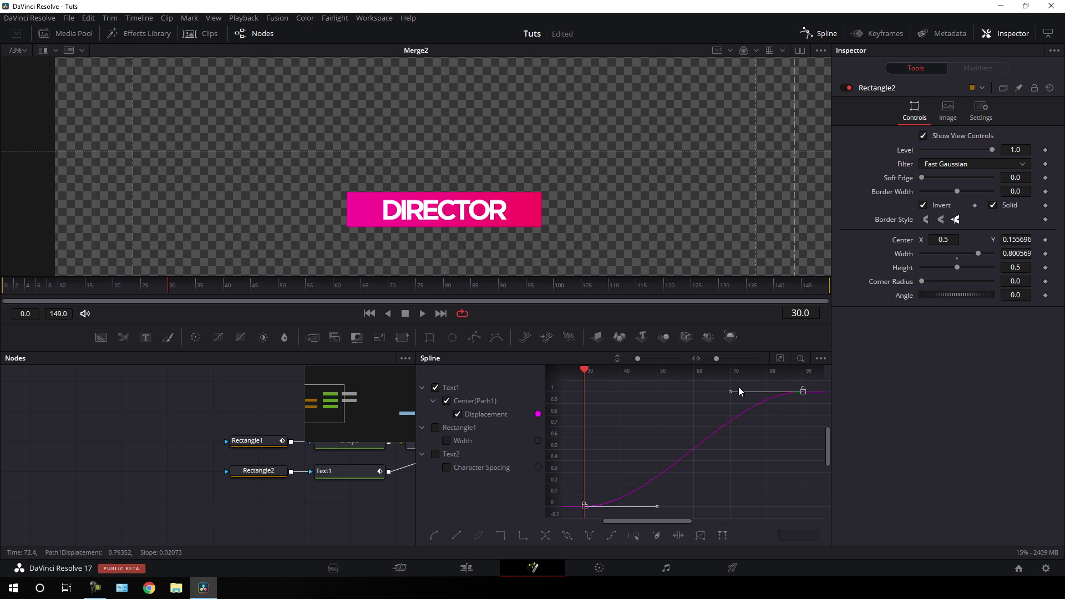
pyautogui.moveTo(727, 396); pyautogui.dragTo(583, 397)
pyautogui.click(435, 388)
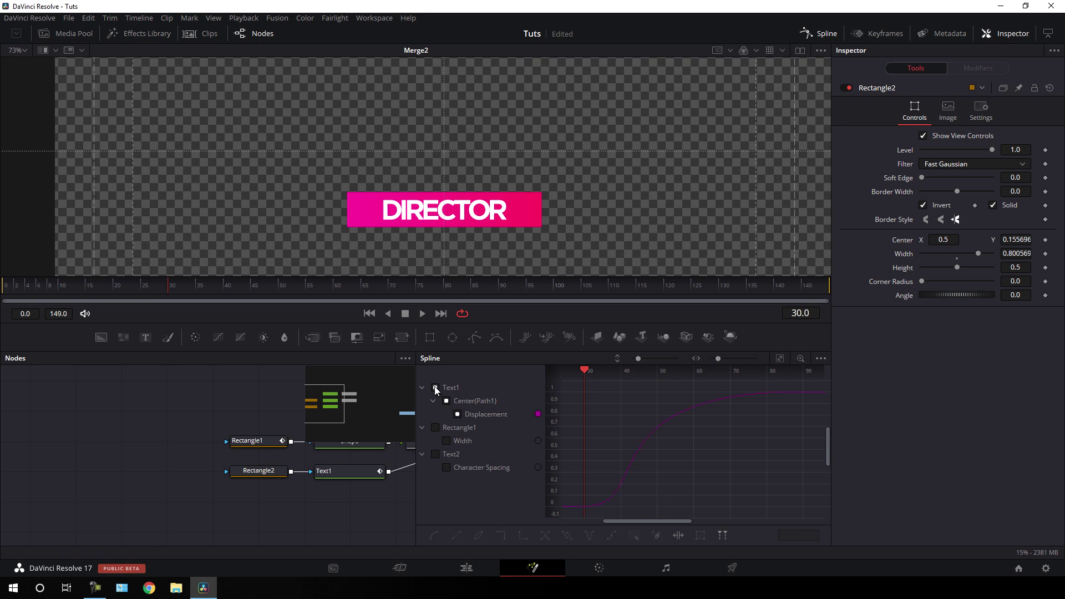
# Smooth Rectangle1's Width keyframes and adjust the handle so the bar widens fast, then settles.
pyautogui.click(435, 428)
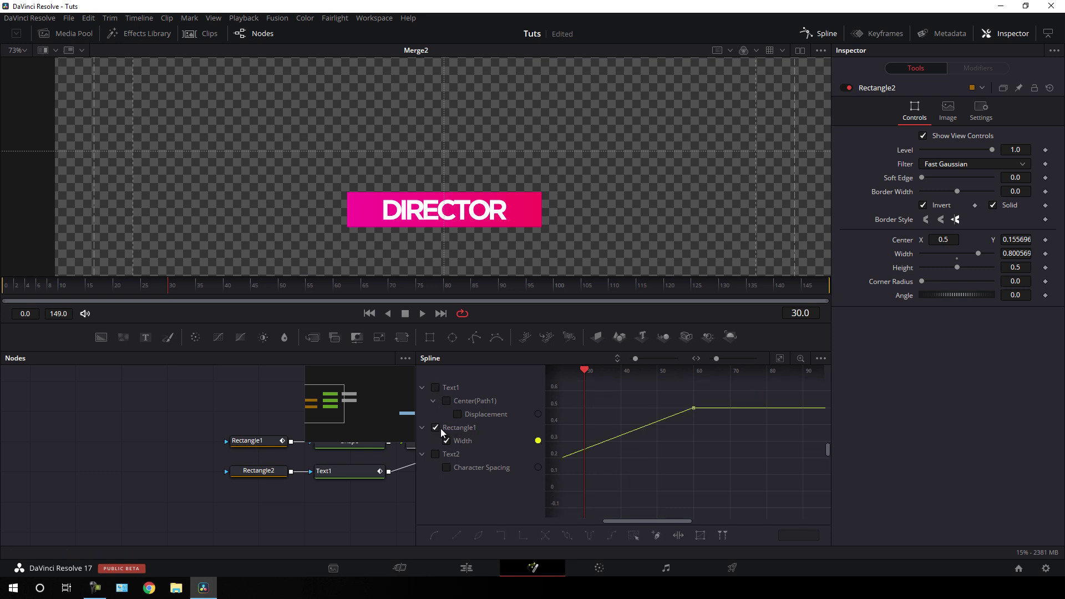
pyautogui.click(779, 359)
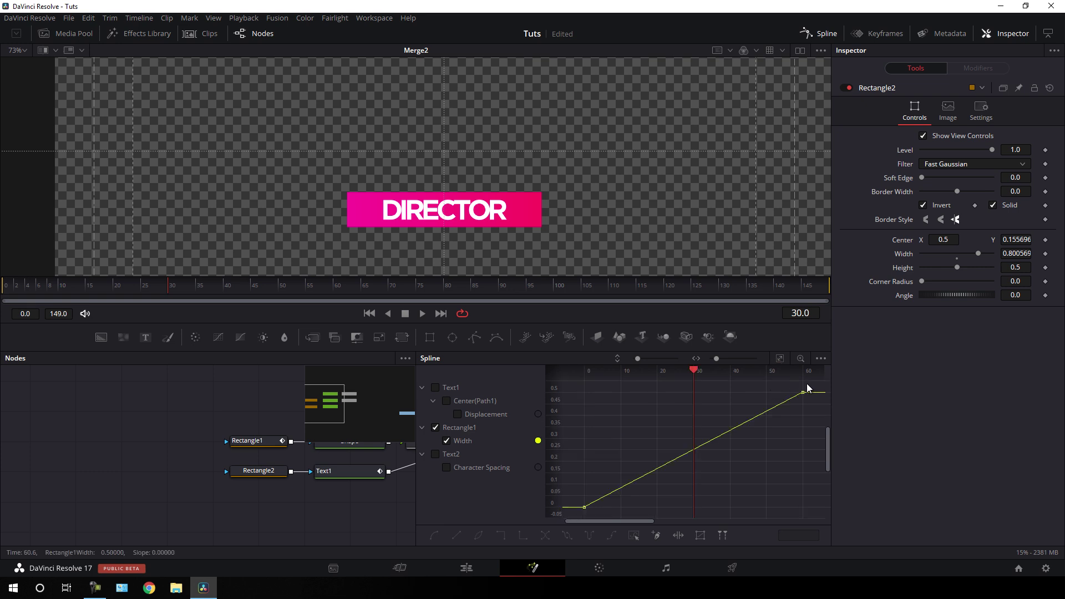
pyautogui.moveTo(786, 417); pyautogui.dragTo(573, 512)
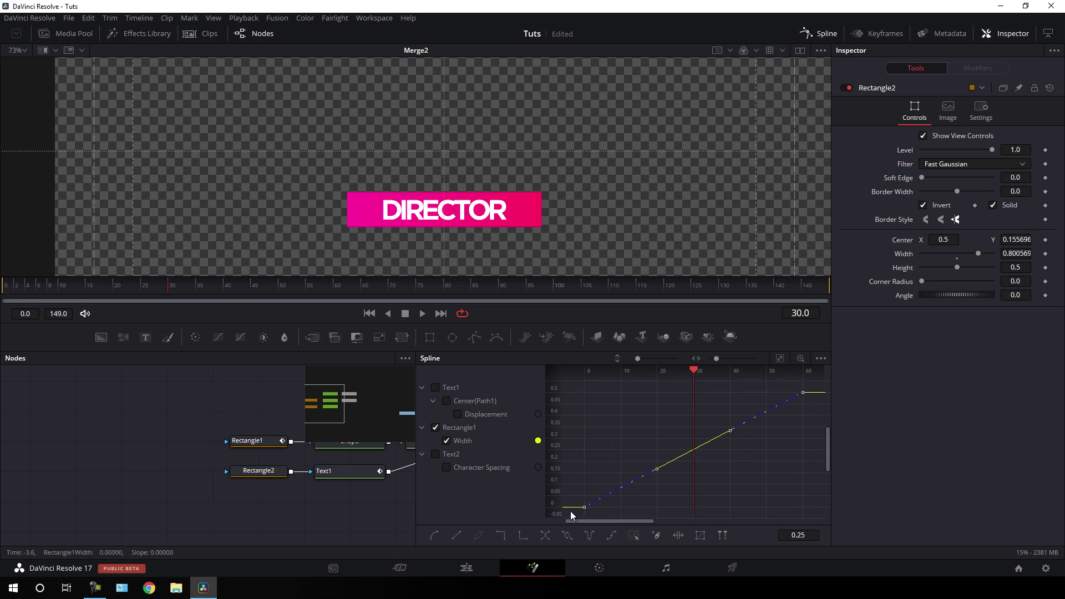
pyautogui.click(434, 536)
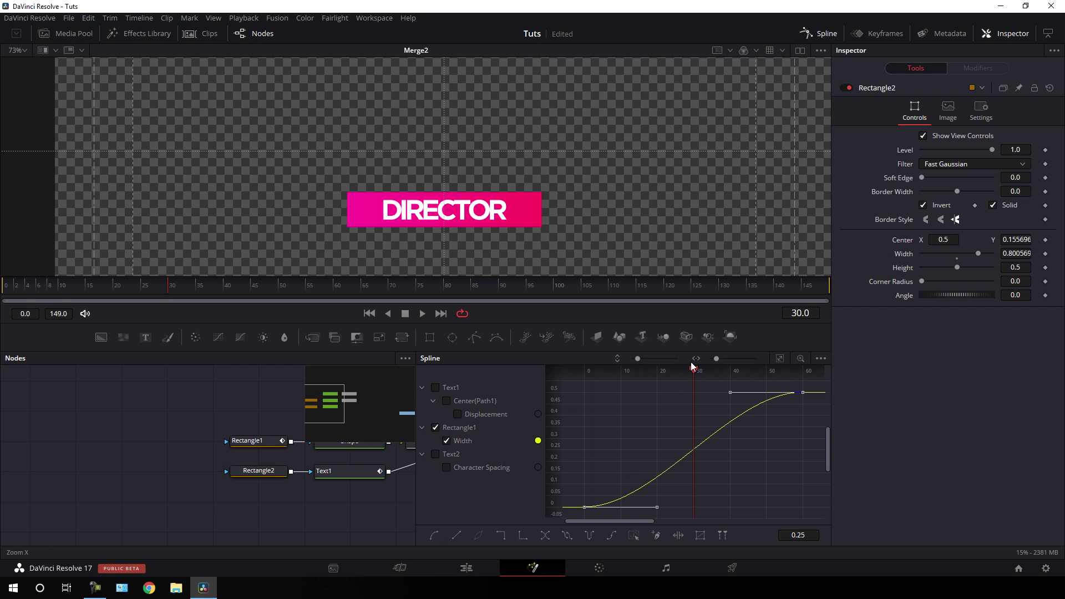
pyautogui.moveTo(693, 369); pyautogui.dragTo(584, 381)
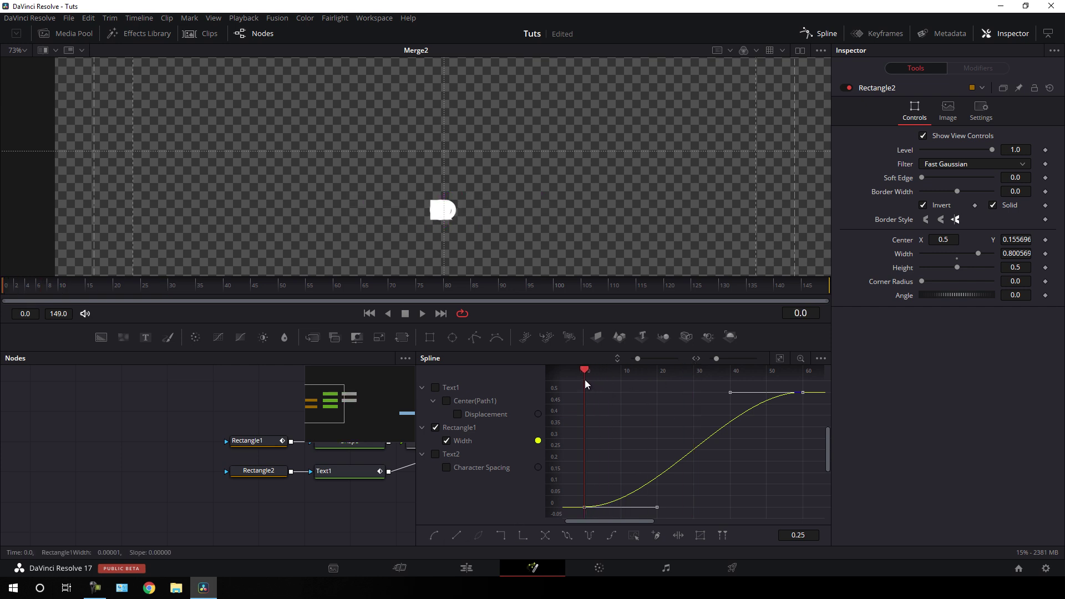
pyautogui.moveTo(732, 393); pyautogui.dragTo(584, 392)
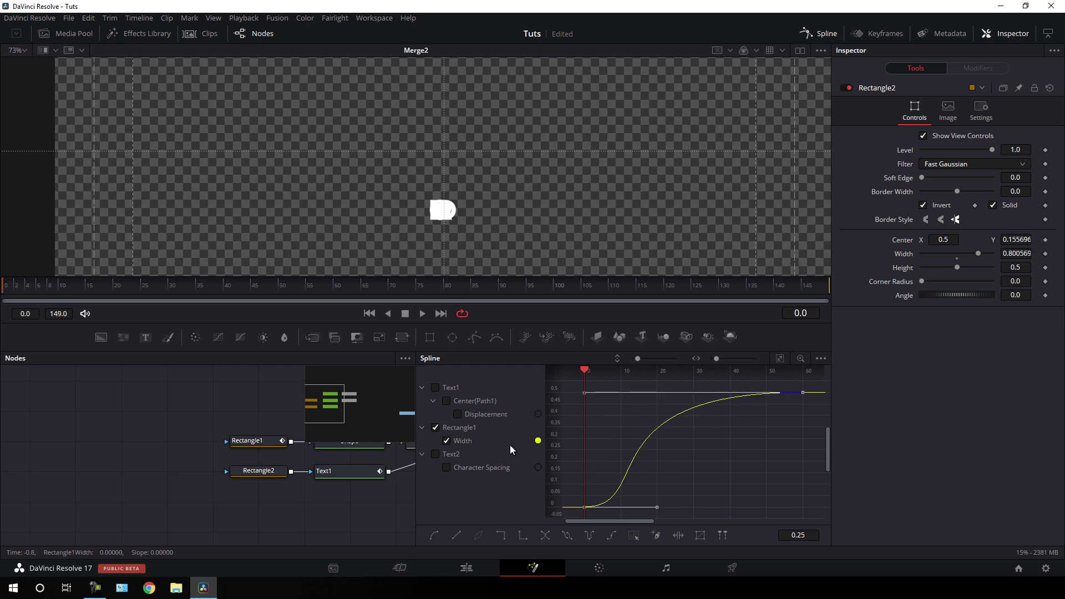
pyautogui.click(435, 427)
pyautogui.click(435, 428)
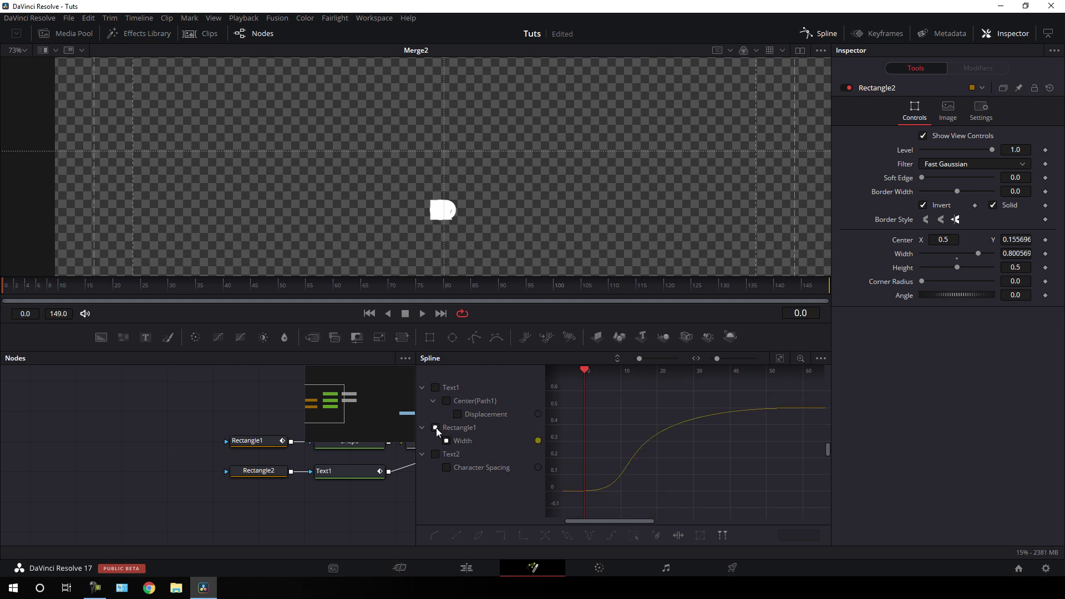
# Smooth Text2's two Character Spacing keyframes into an ease.
pyautogui.click(436, 454)
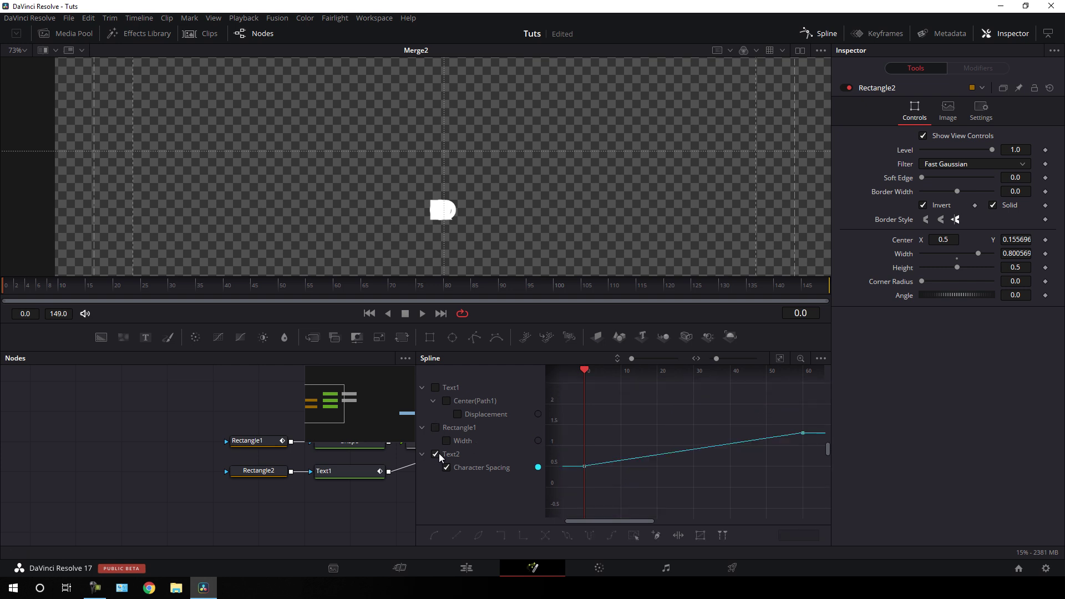
pyautogui.click(780, 359)
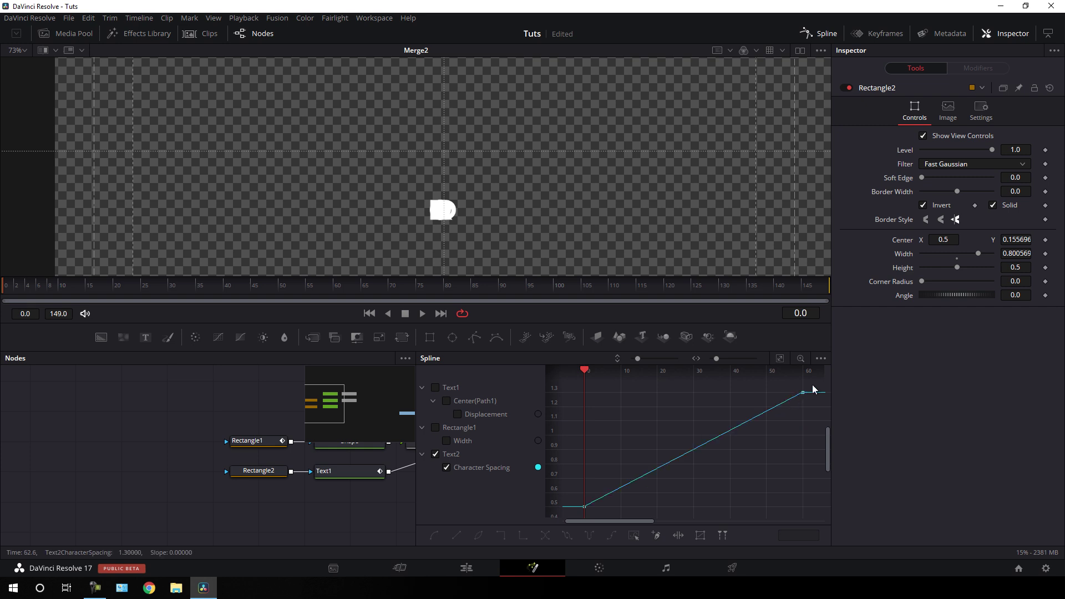
pyautogui.moveTo(812, 385); pyautogui.dragTo(580, 513)
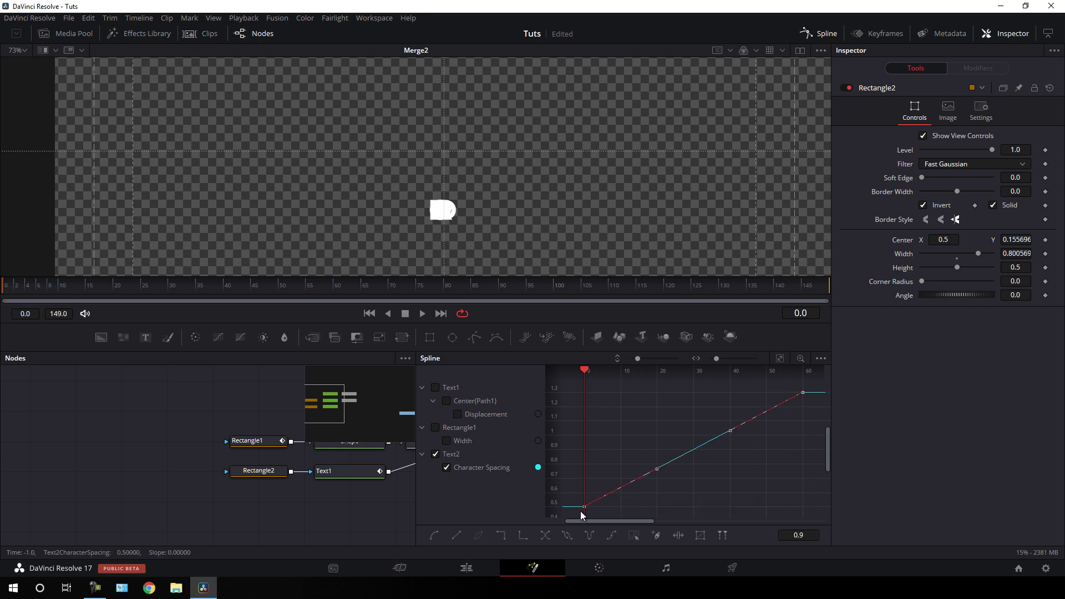
pyautogui.click(433, 535)
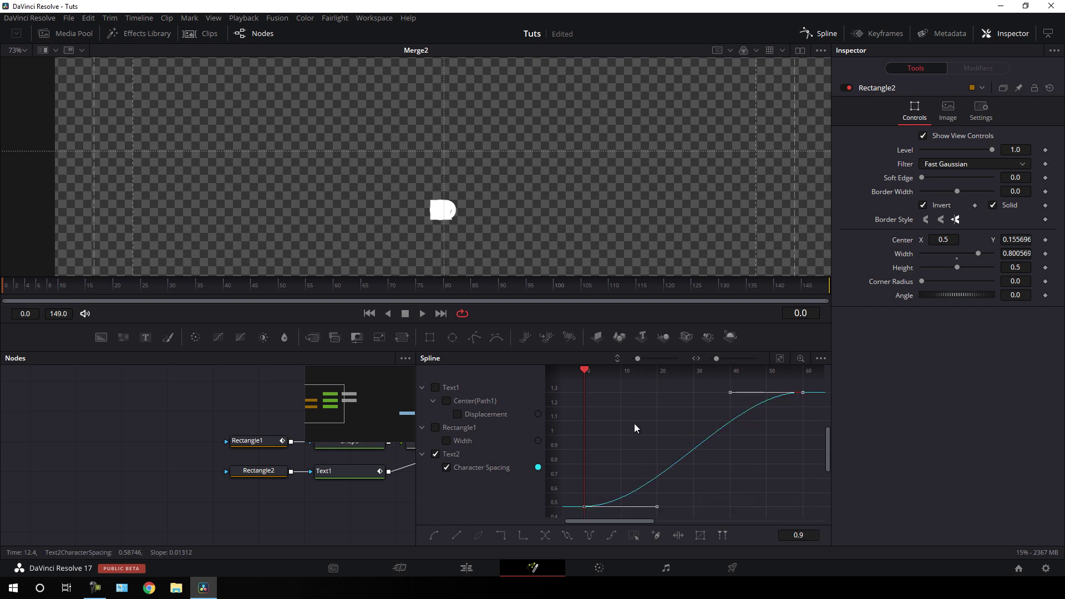
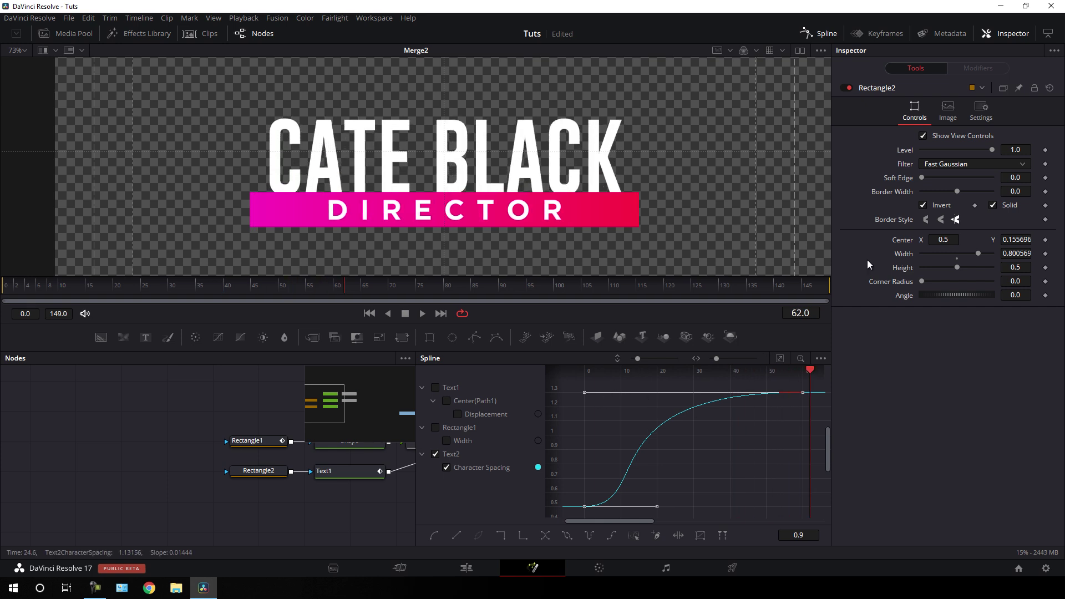
# Drag the DIRECTOR Character Spacing keyframes in the Spline panel so the spread starts at frame 10, not 0.
pyautogui.click(825, 33)
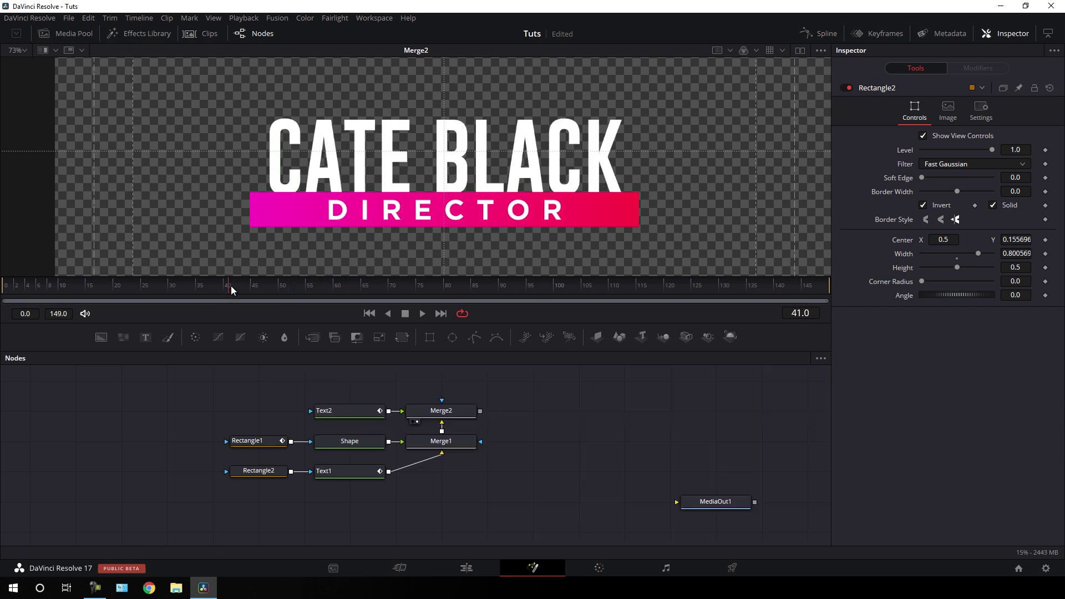
pyautogui.moveTo(230, 285); pyautogui.dragTo(408, 281)
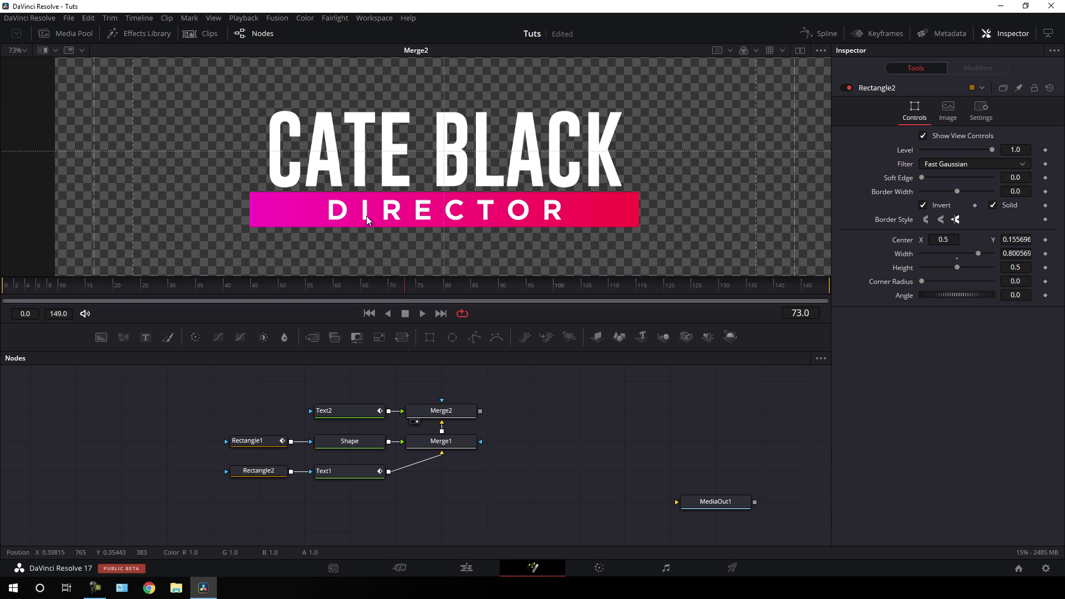
pyautogui.click(826, 34)
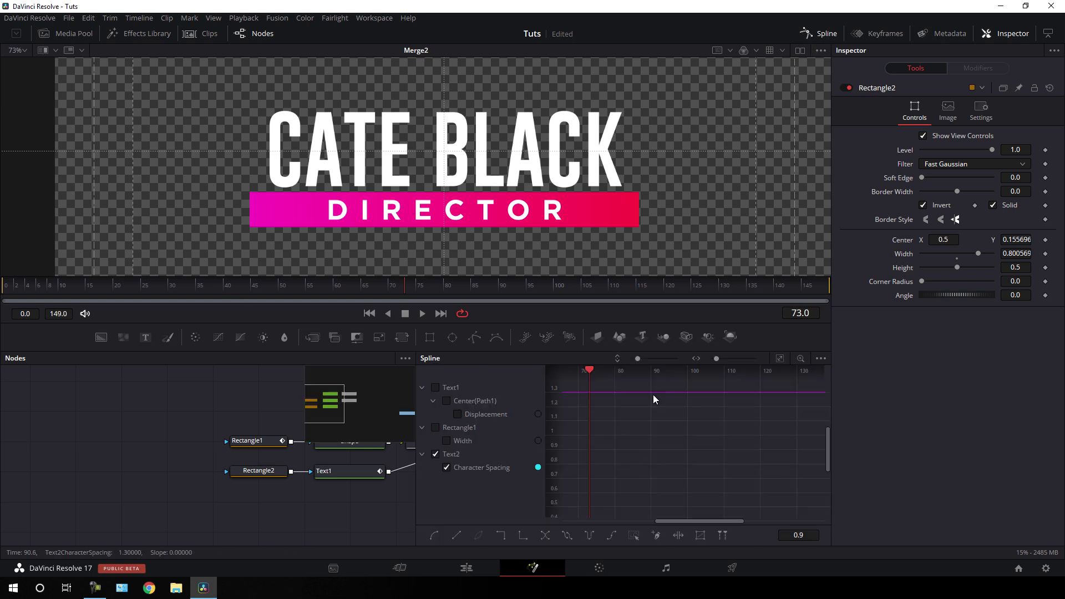
pyautogui.click(447, 467)
pyautogui.click(780, 358)
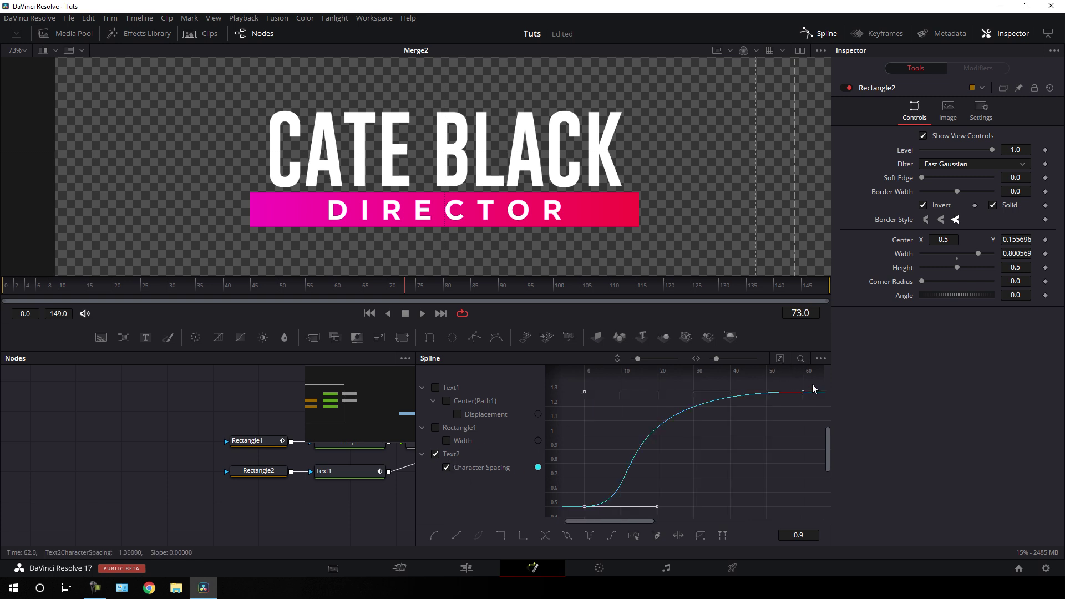
pyautogui.moveTo(813, 388); pyautogui.dragTo(571, 520)
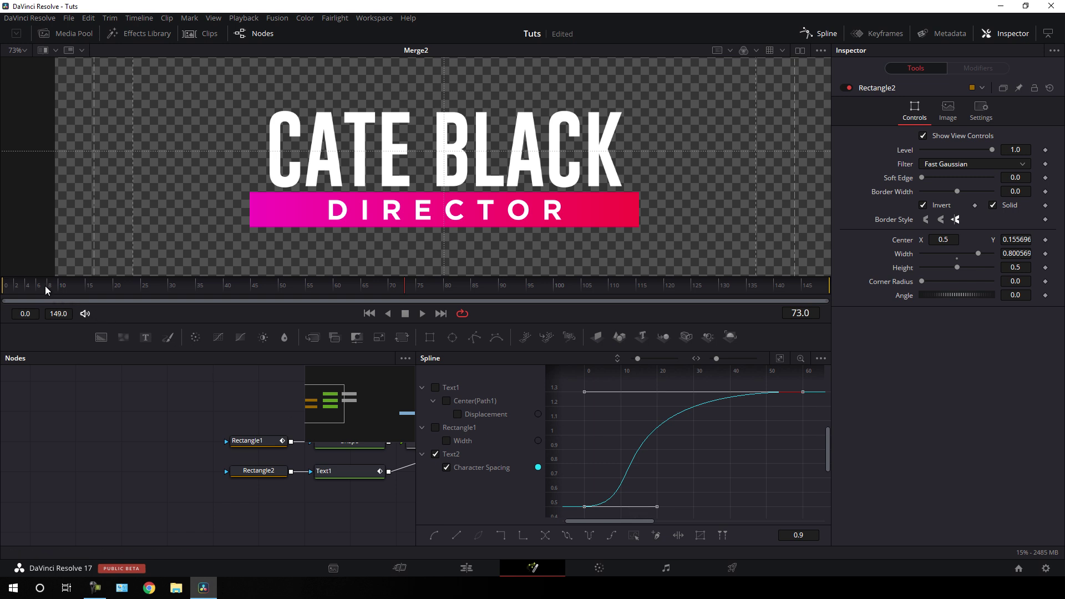
pyautogui.moveTo(45, 285); pyautogui.dragTo(60, 288)
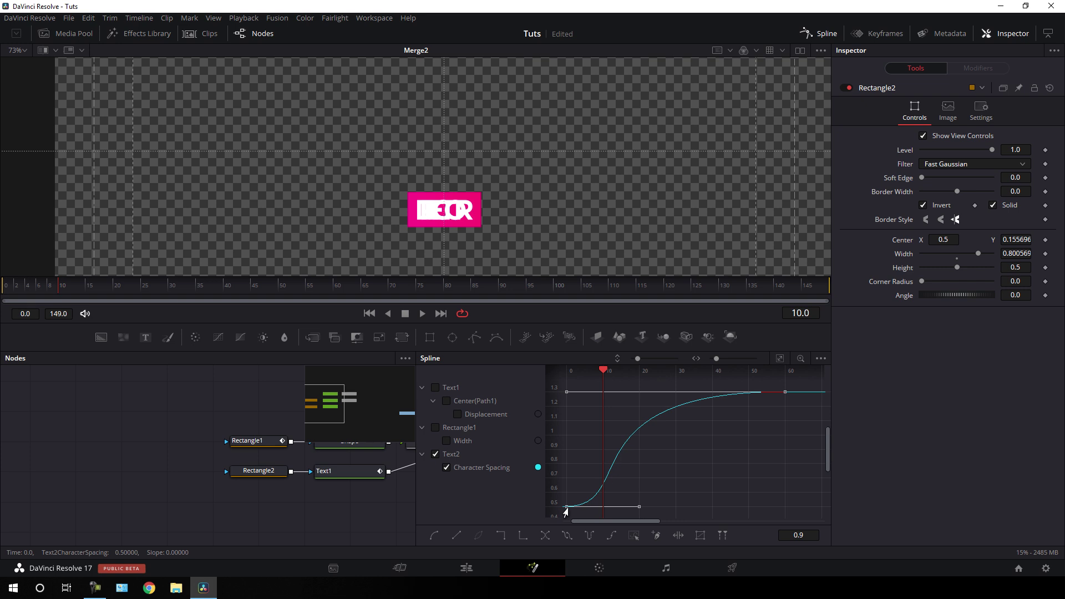
pyautogui.moveTo(567, 506); pyautogui.dragTo(599, 509)
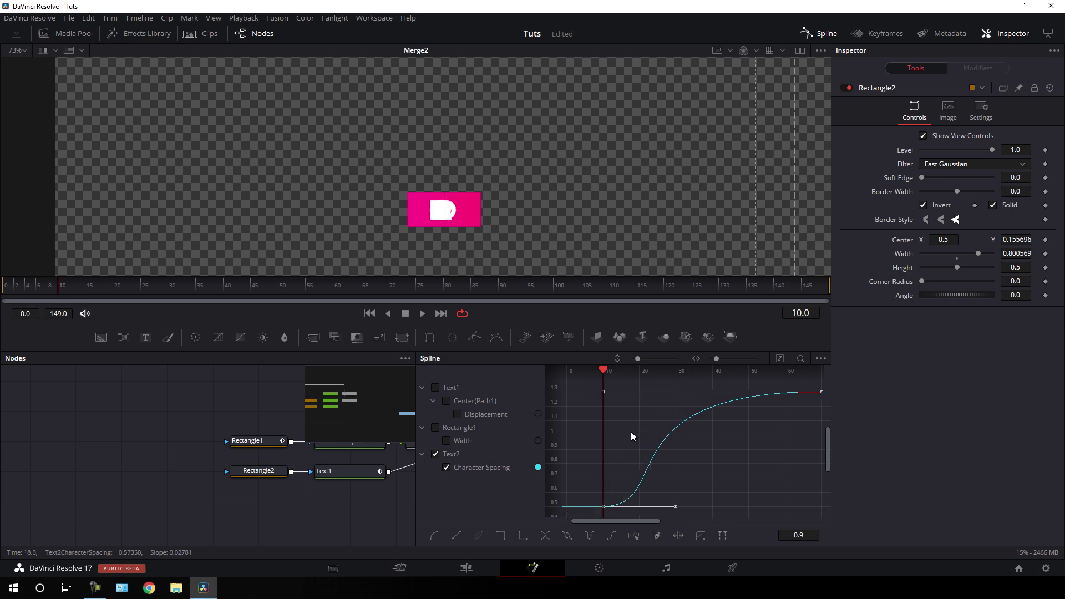
pyautogui.moveTo(46, 283); pyautogui.dragTo(300, 286)
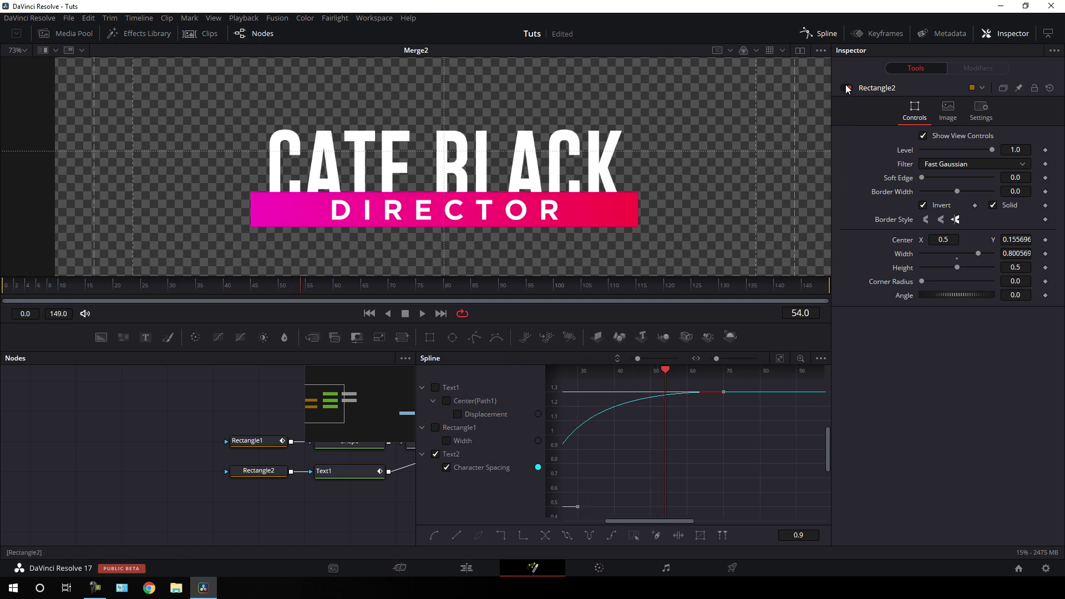
# Add an Opacity keyframe at 1.0 on frame 15 for the Text2 DIRECTOR text.
pyautogui.click(819, 33)
pyautogui.click(7, 287)
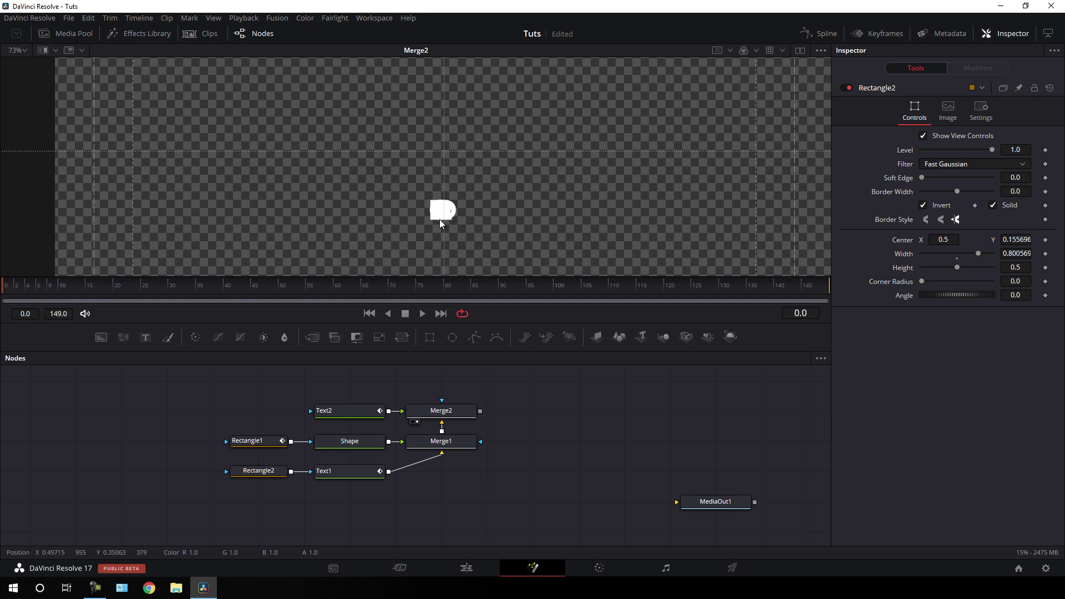
pyautogui.moveTo(65, 282); pyautogui.dragTo(88, 288)
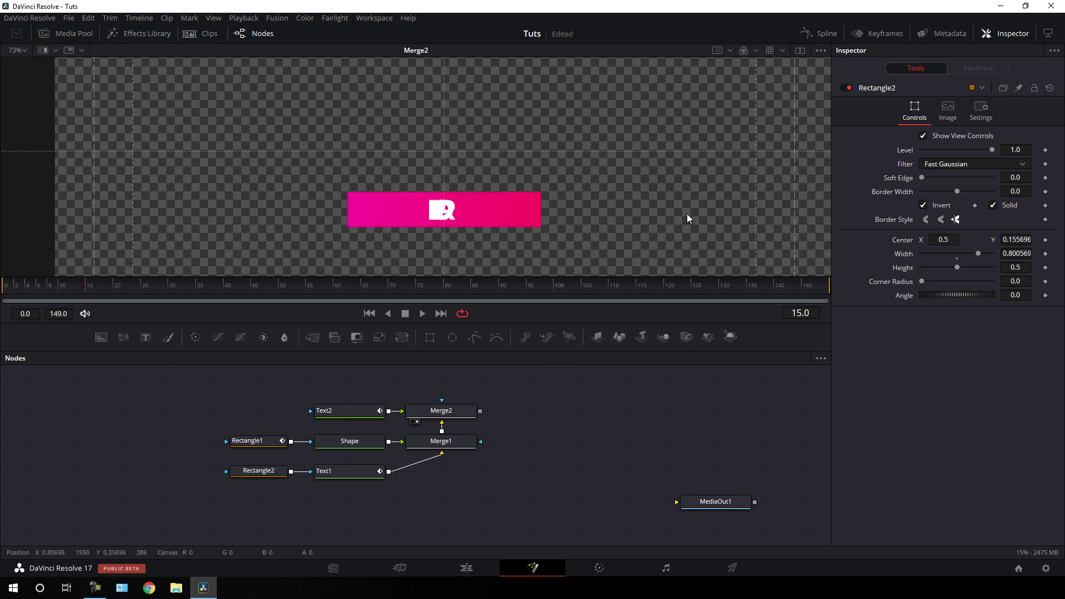
pyautogui.click(340, 413)
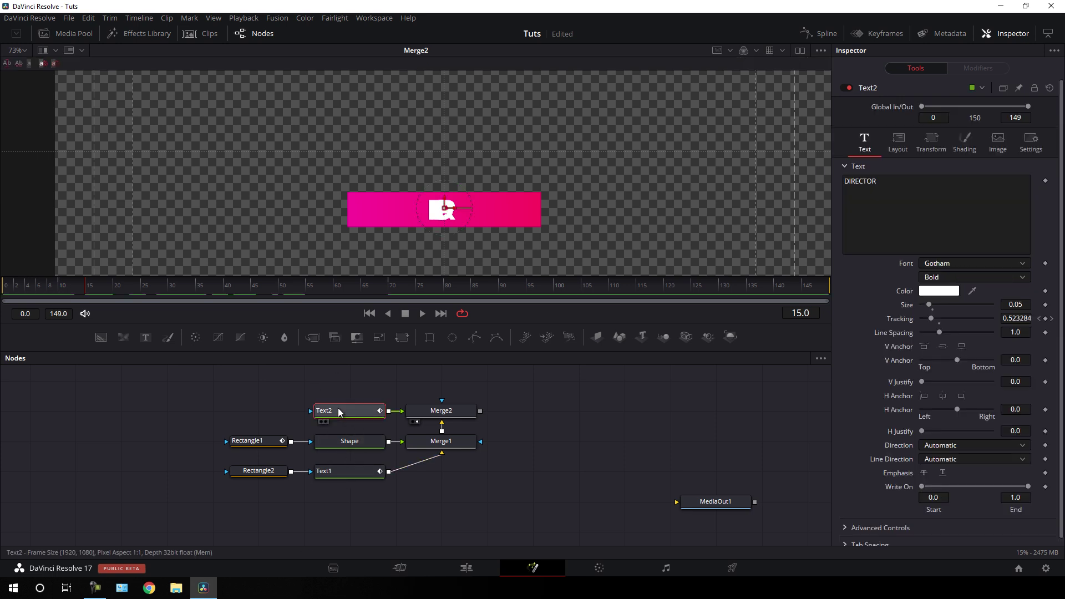
pyautogui.click(968, 142)
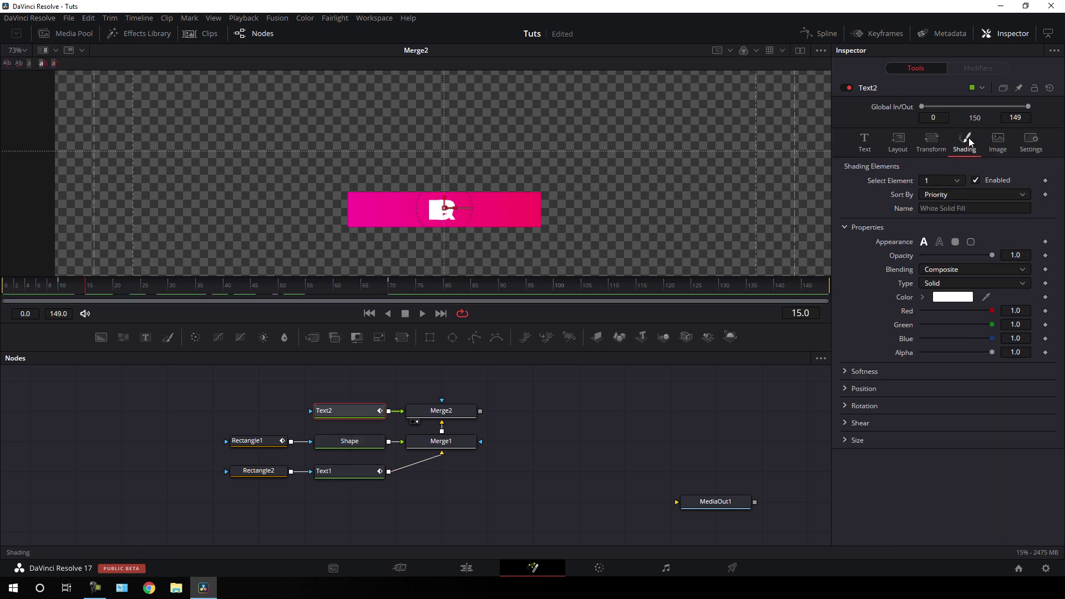
pyautogui.rightClick(900, 259)
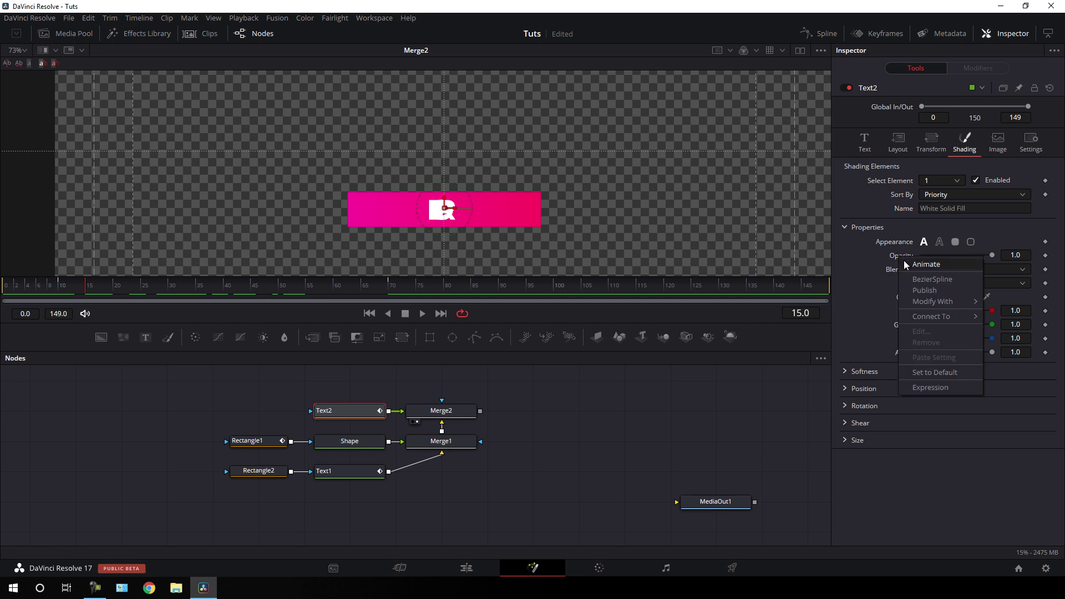
pyautogui.click(907, 265)
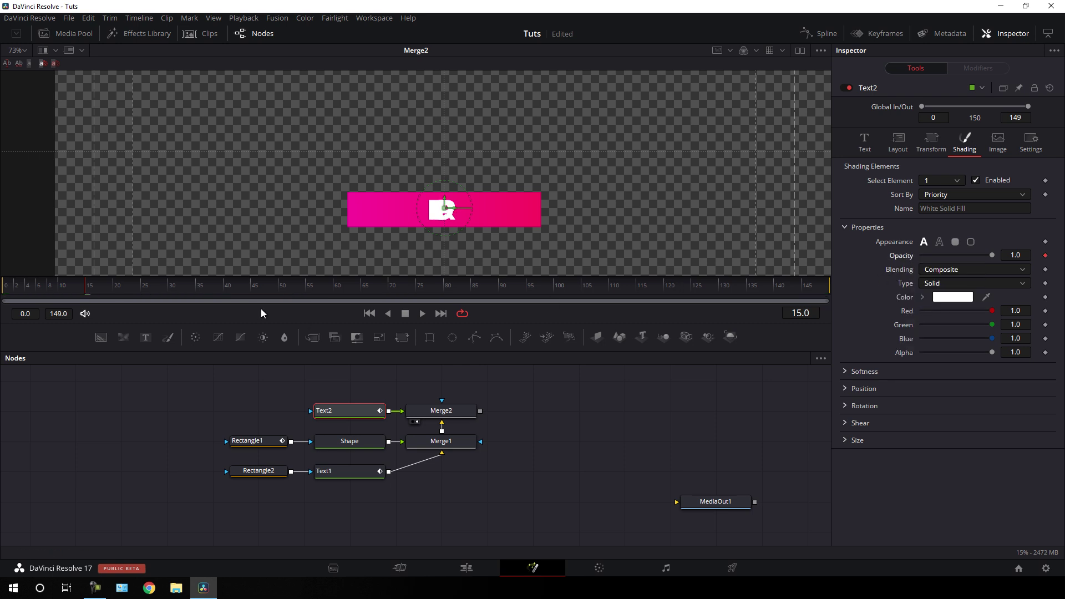
# Set the DIRECTOR text Opacity to 0.0 at frame 0 and preview the fade-in.
pyautogui.moveTo(87, 292); pyautogui.dragTo(2, 307)
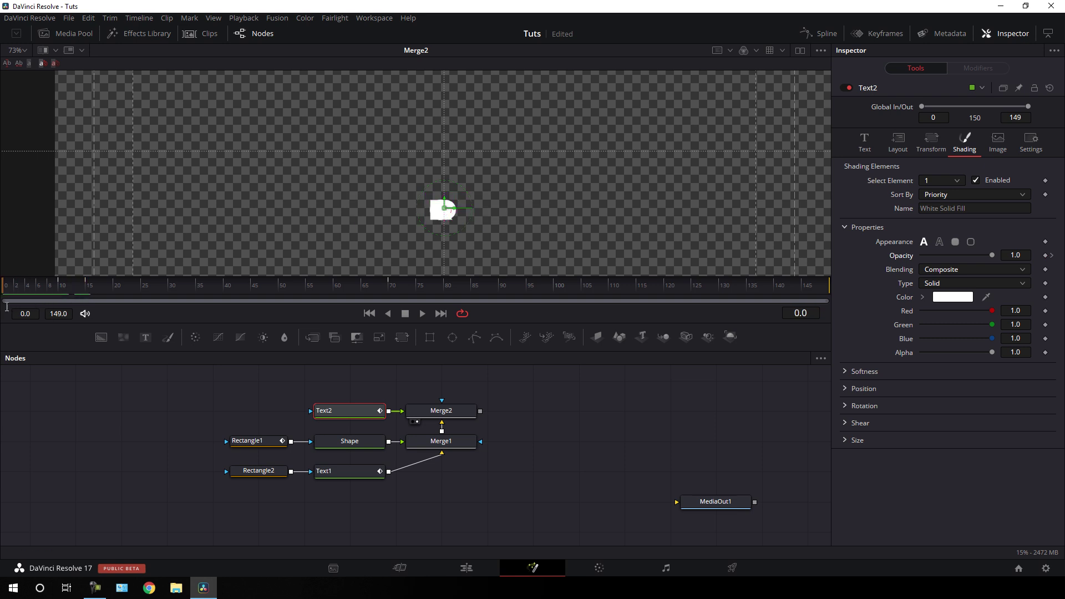
pyautogui.moveTo(990, 255); pyautogui.dragTo(880, 261)
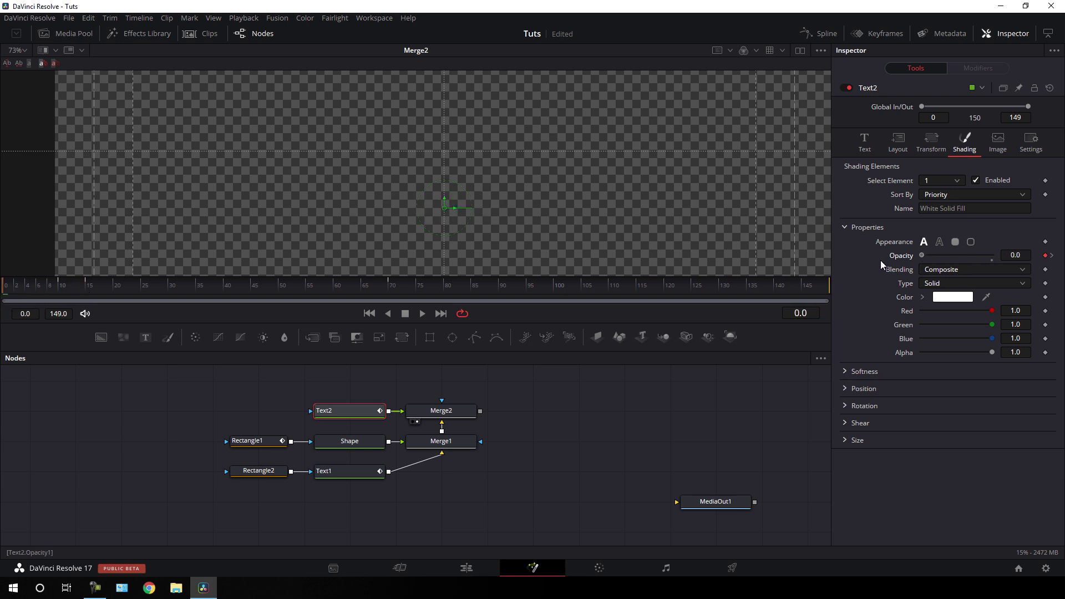
pyautogui.moveTo(19, 291); pyautogui.dragTo(483, 274)
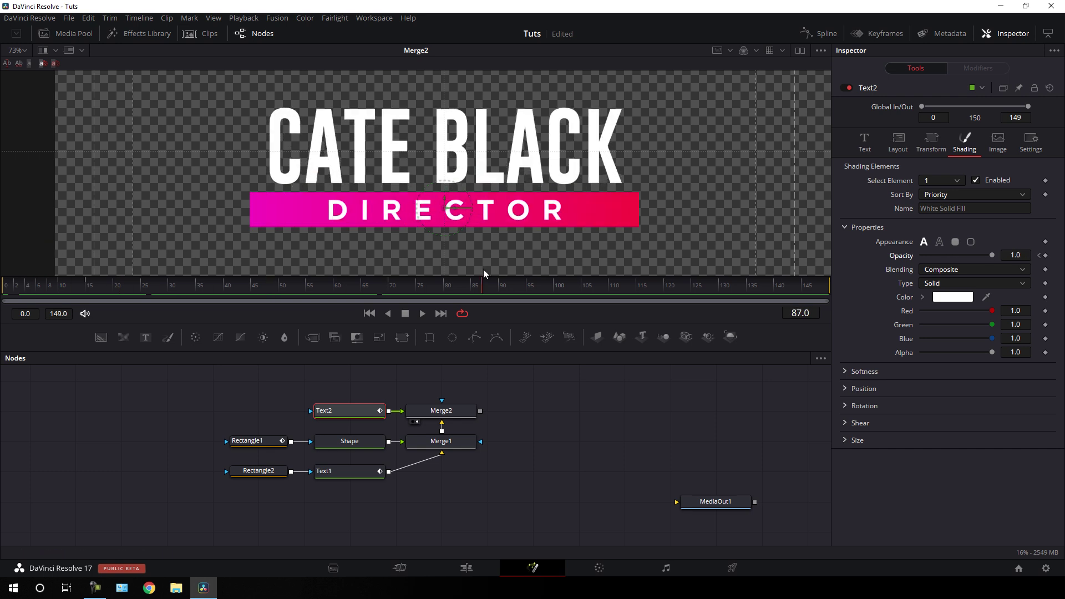
# Add a Transform node after Merge2 and rename it 'Controller'.
pyautogui.click(538, 440)
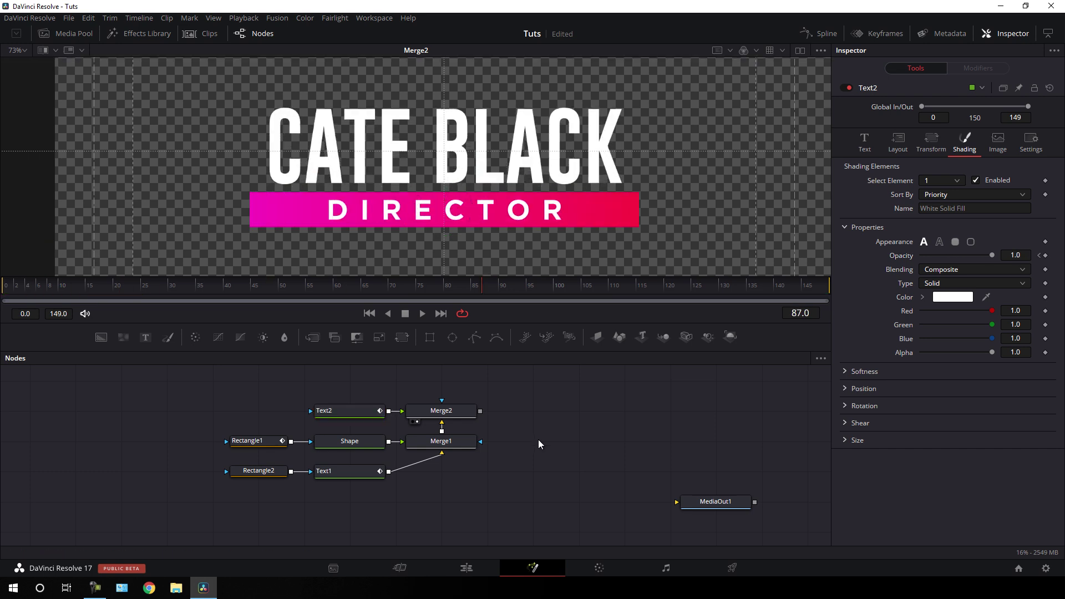
pyautogui.click(443, 413)
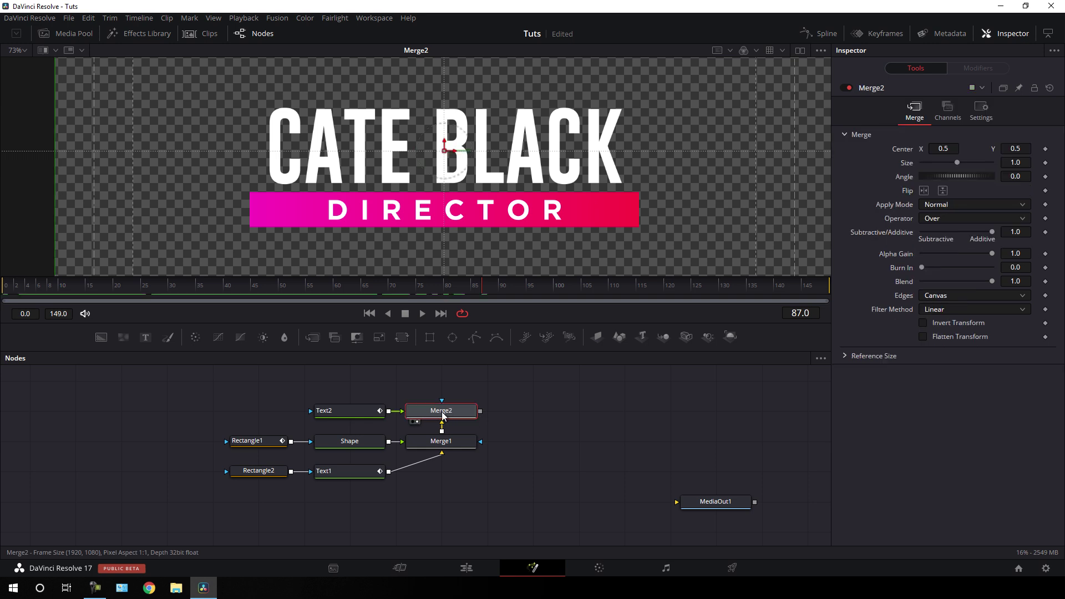
pyautogui.click(399, 342)
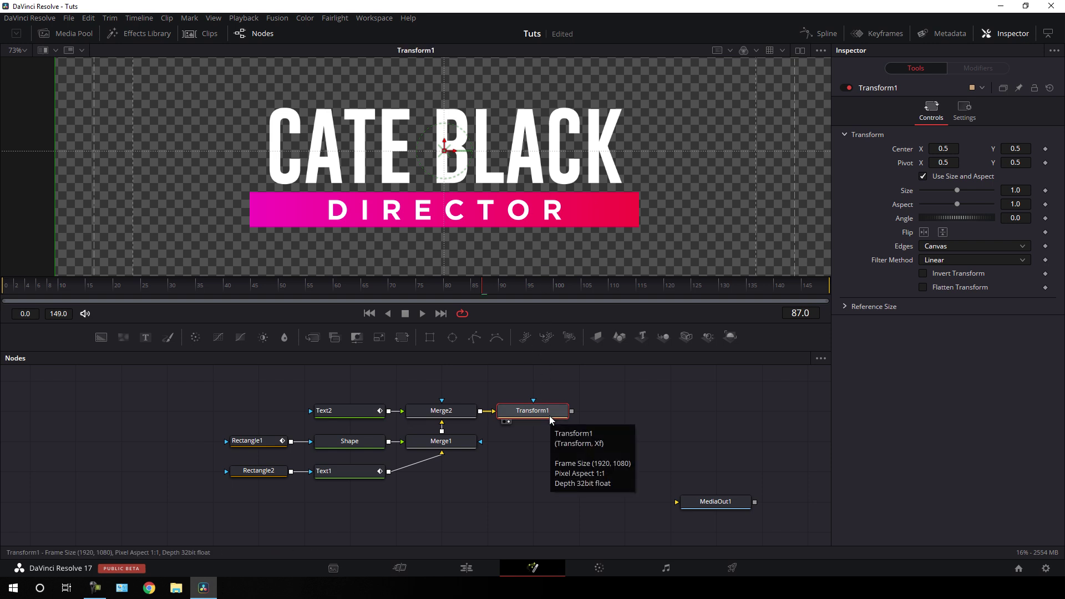
pyautogui.press('F2')
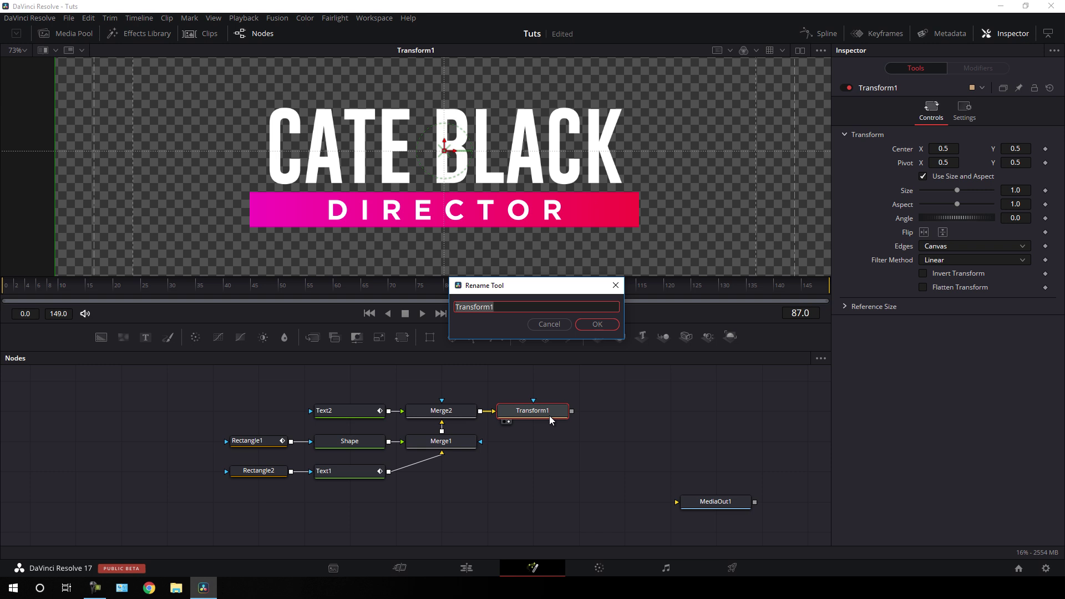
pyautogui.write('Controller')
pyautogui.click(598, 324)
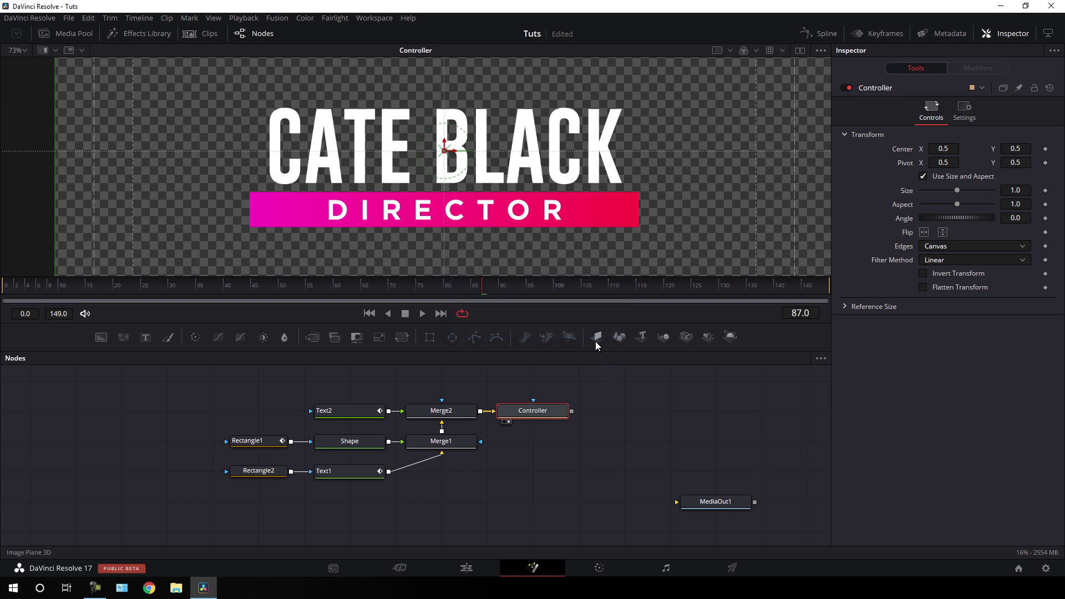
# Nudge the whole title slightly upward with the Controller's Center.
pyautogui.moveTo(953, 191); pyautogui.dragTo(939, 189)
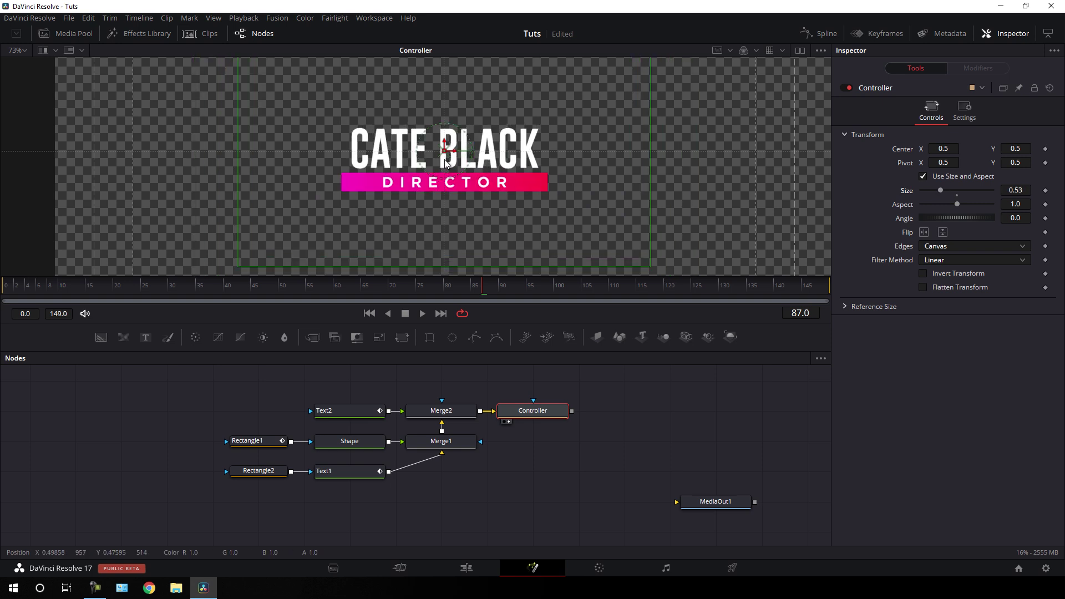
pyautogui.moveTo(445, 158); pyautogui.dragTo(631, 191)
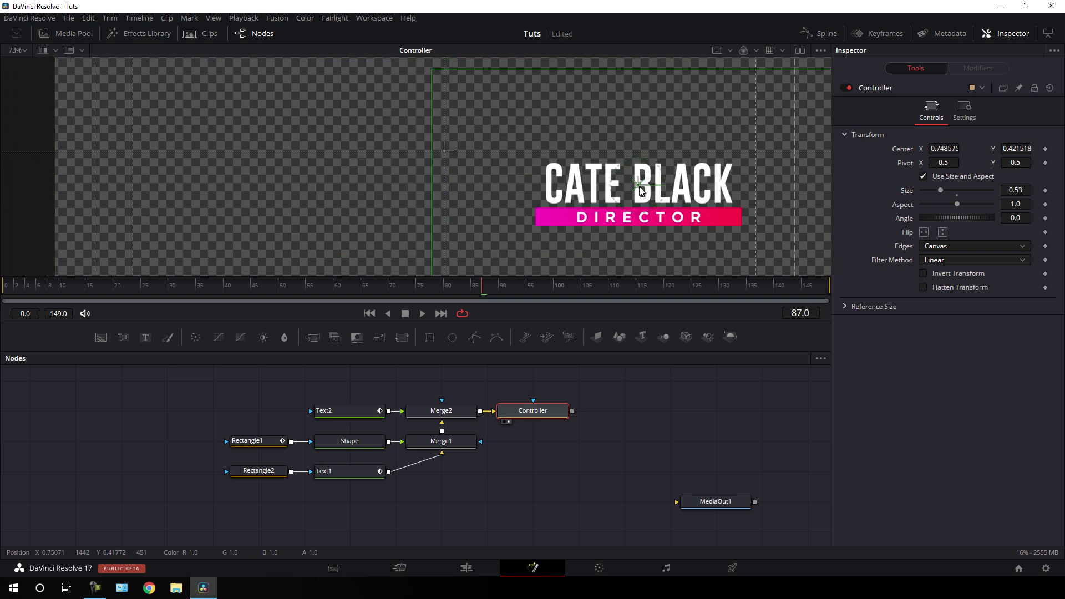
pyautogui.hotkey('ctrl', 'z')
pyautogui.hotkey('ctrl', 'z')
pyautogui.hotkey('ctrl', 'z')
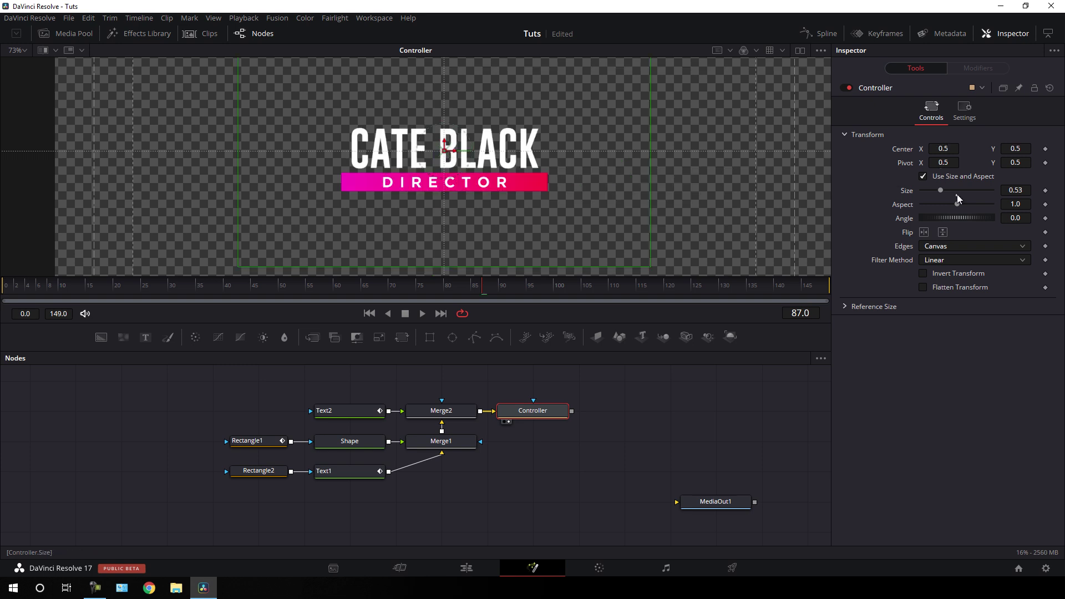
pyautogui.moveTo(444, 158); pyautogui.dragTo(445, 132)
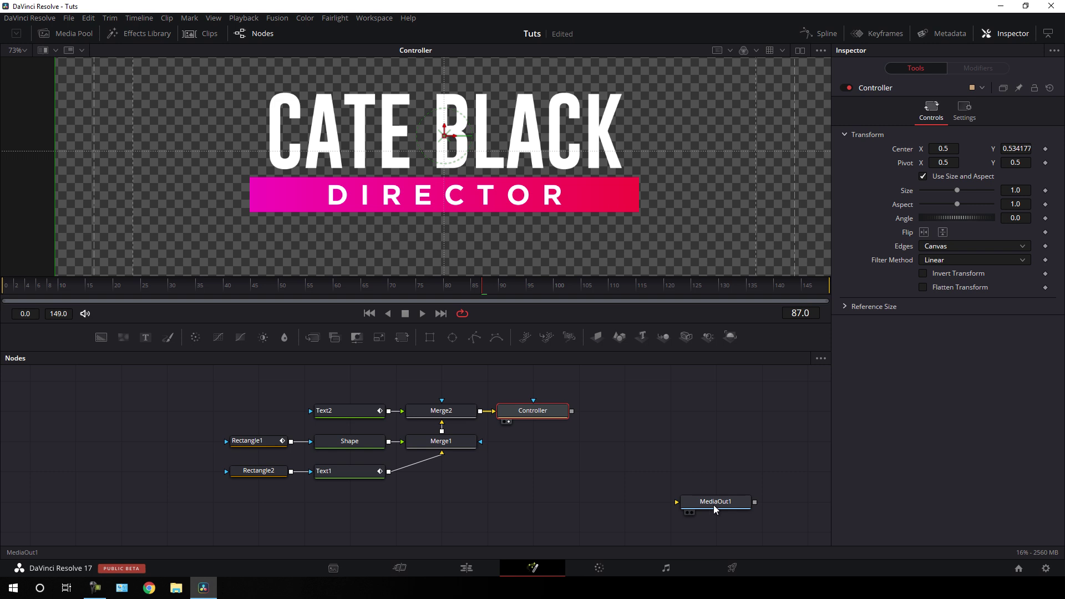
# Connect the Controller output into MediaOut1.
pyautogui.moveTo(715, 508); pyautogui.dragTo(682, 420)
pyautogui.click(676, 412)
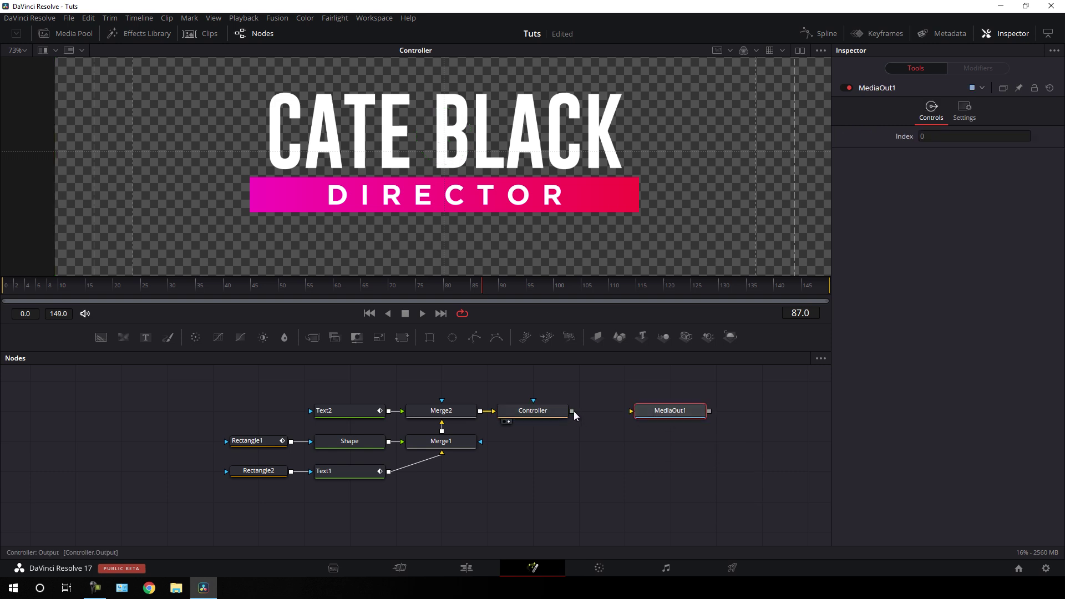
pyautogui.moveTo(572, 411); pyautogui.dragTo(666, 411)
pyautogui.click(473, 571)
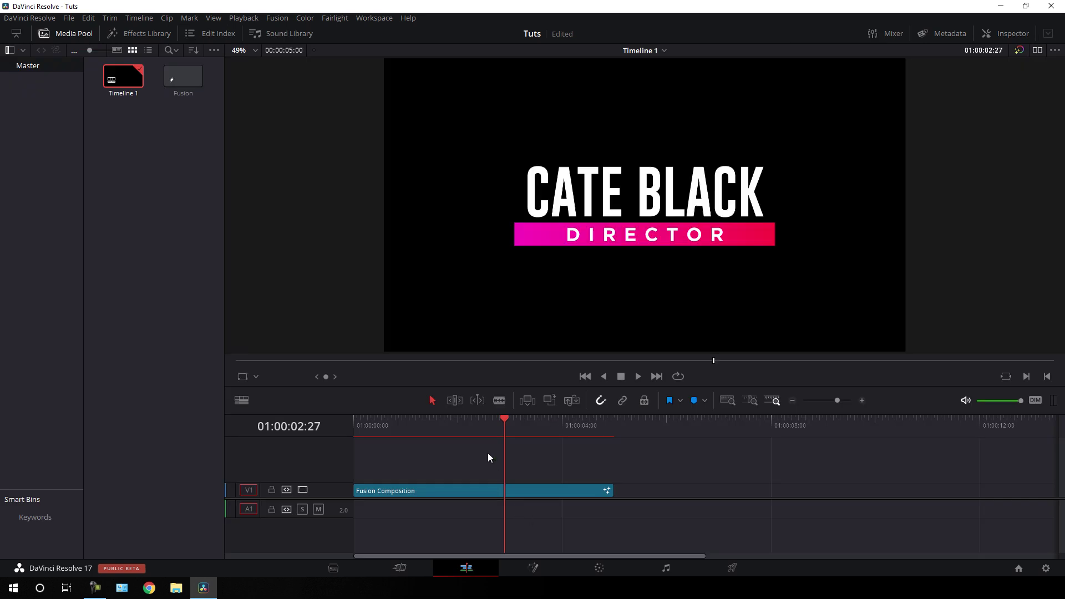
# Scrub the CATE BLACK title clip on Timeline 1, enable Loop, and play it back.
pyautogui.moveTo(361, 422); pyautogui.dragTo(607, 430)
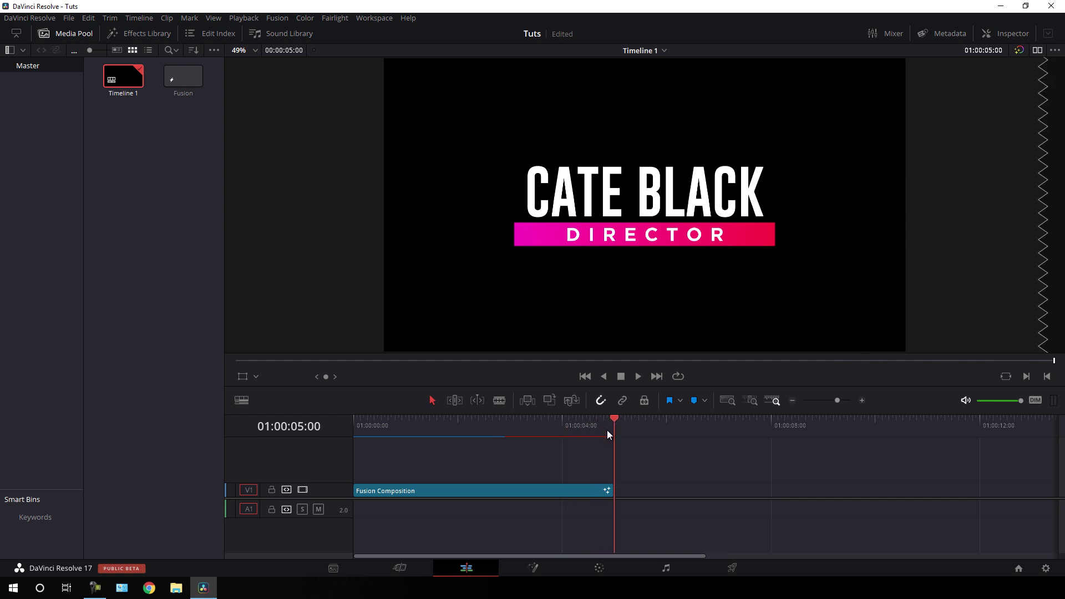
pyautogui.click(677, 376)
pyautogui.press('space')
pyautogui.click(638, 377)
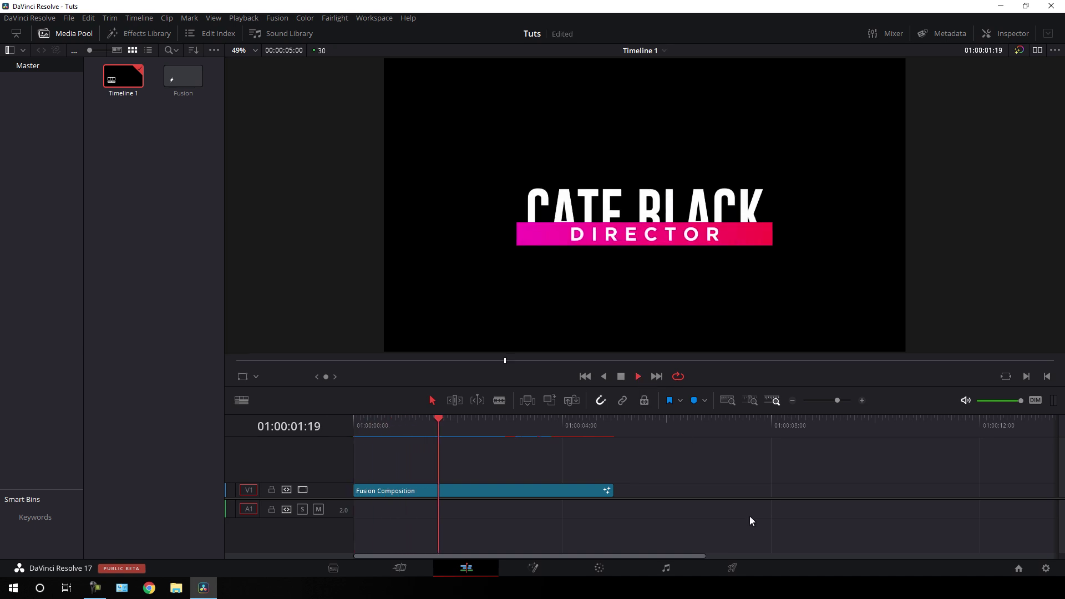